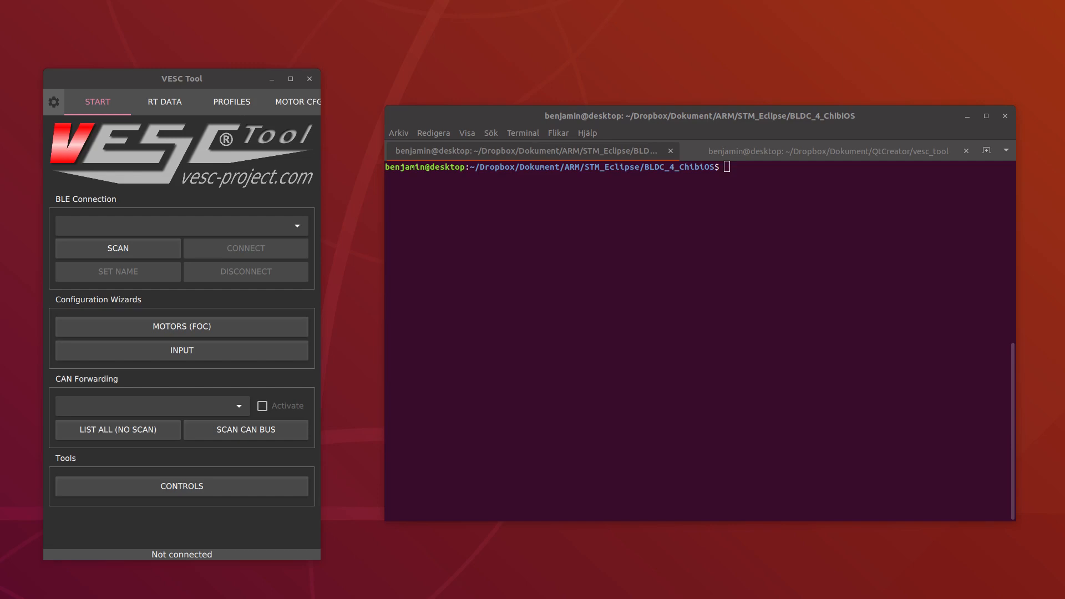
Rerun the previous terminal command in the BLDC_4_ChibiOS folder and examine the list of changed files
left_click(636, 282)
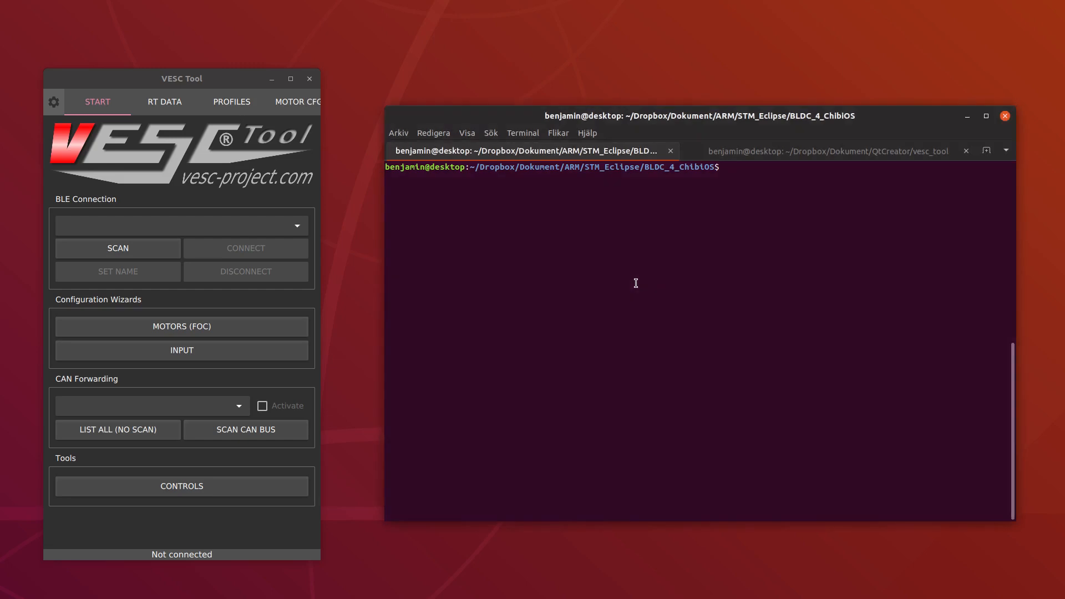
key("Up")
key("Return")
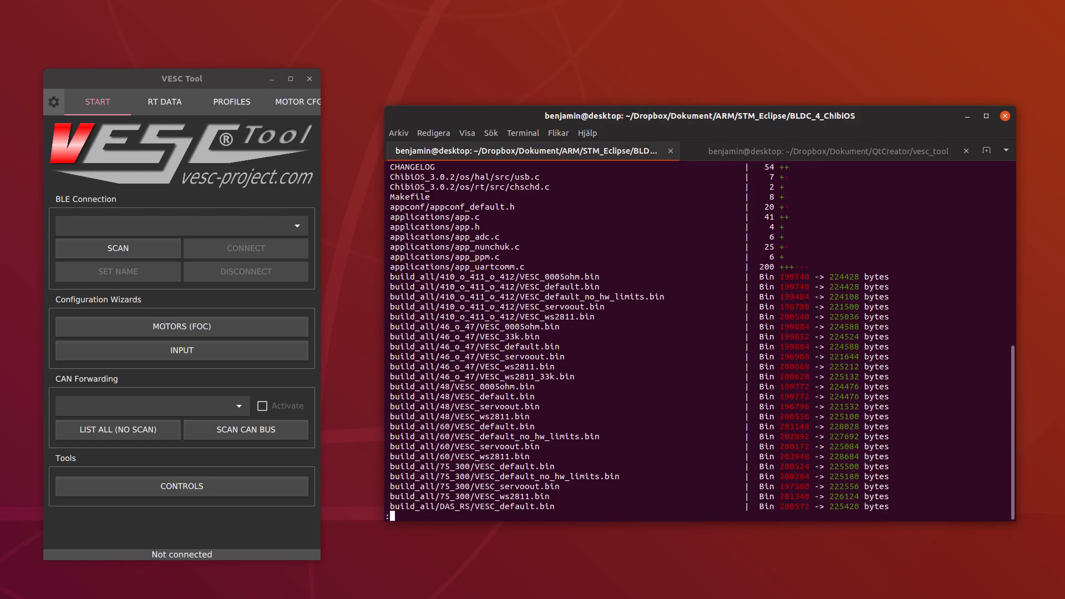
key("Down")
key("Down")
key("Down")
key("Down")
key("Down")
key("Down")
key("Down")
key("Down")
key("Down")
key("Down")
key("Down")
key("Down")
key("Down")
key("Down")
key("Down")
key("Down")
key("Down")
key("Down")
key("Down")
key("Down")
key("Down")
key("Down")
key("Down")
key("Down")
key("Down")
key("Down")
key("Down")
key("Down")
key("Down")
key("Down")
key("Down")
key("Down")
key("Down")
key("Down")
key("Down")
key("Down")
key("Down")
key("Down")
key("Down")
key("Down")
key("Down")
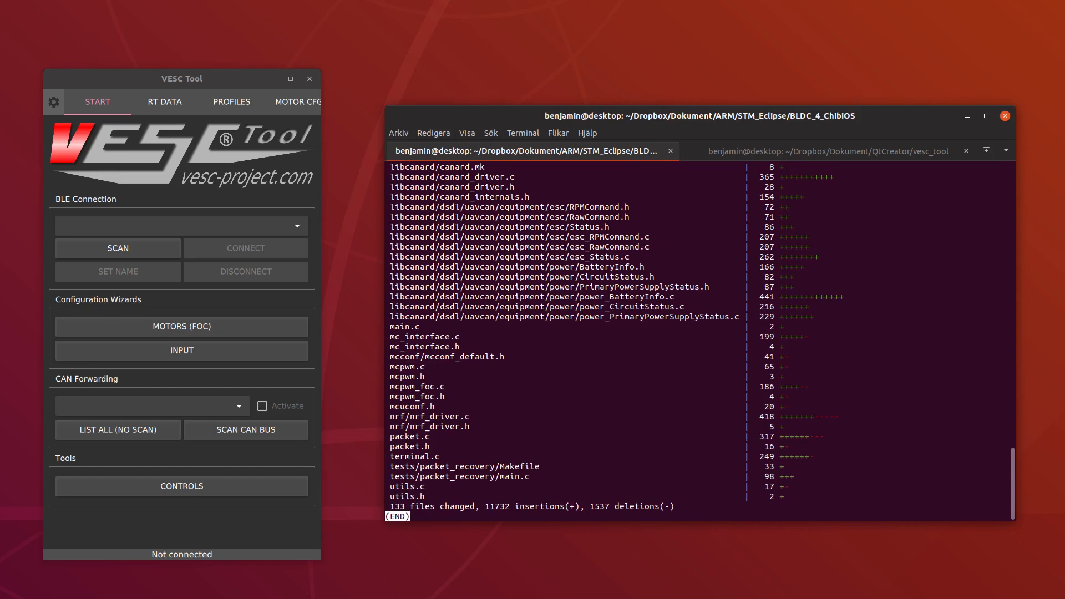
key("Up")
key("Up")
key("Up")
key("Up")
key("Up")
key("Up")
key("Up")
key("Up")
key("Up")
key("Up")
key("Up")
key("Up")
key("Up")
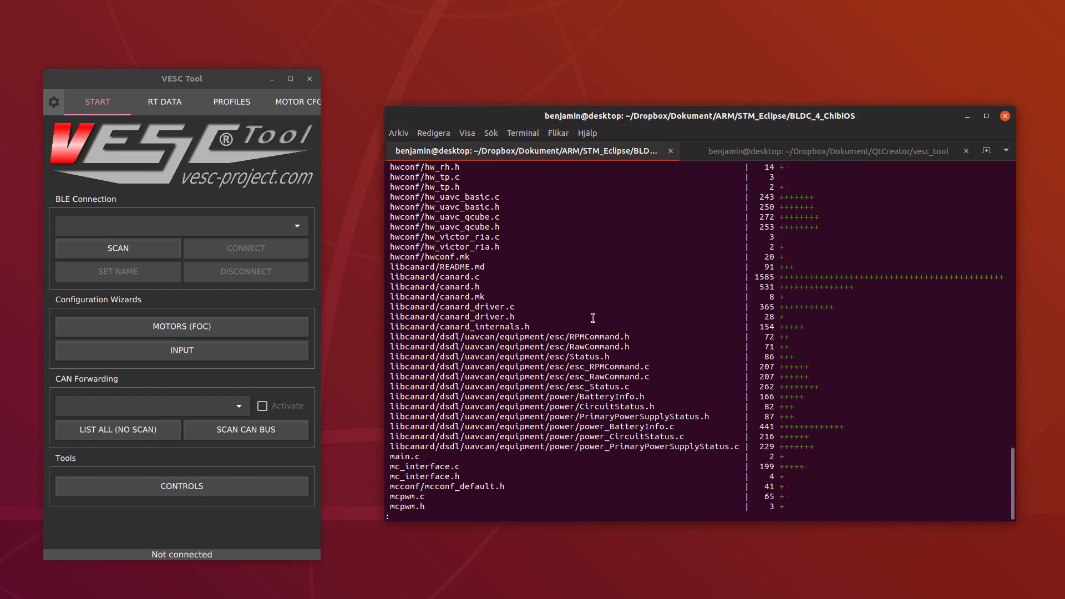
Highlight the libcanard entries in the change list, including canard.h and canard_driver.c, to examine them
left_click_drag(737, 449, 377, 248)
left_click(470, 287)
triple_click(457, 287)
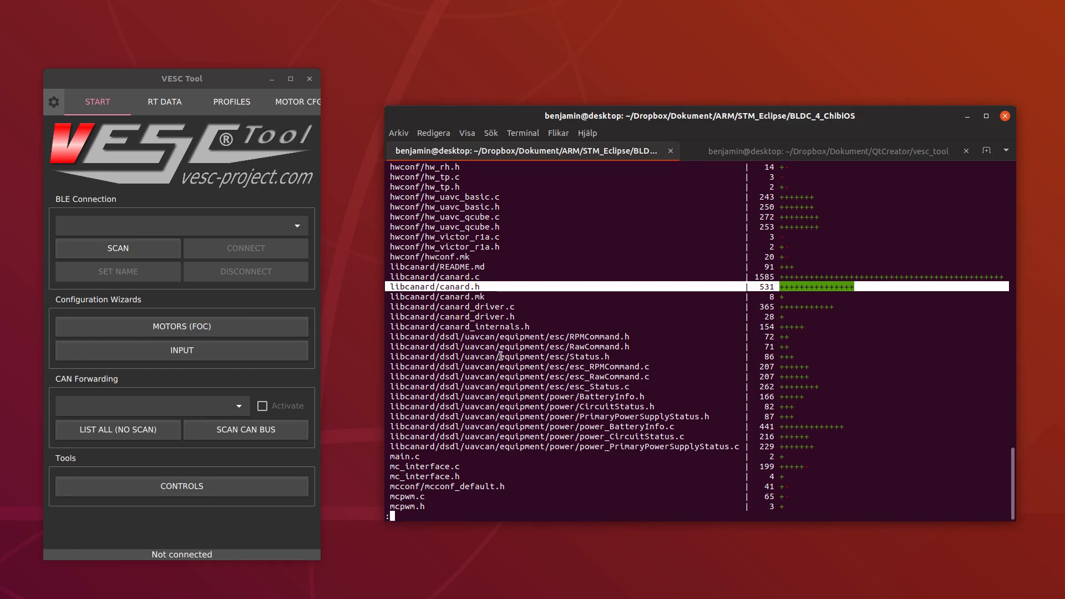
double_click(478, 307)
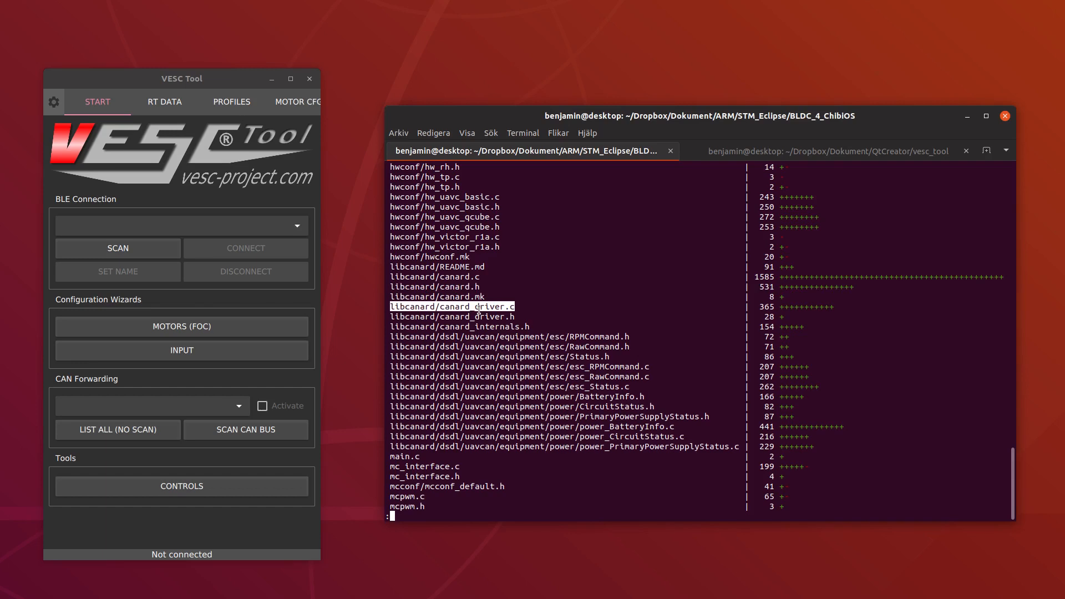
left_click(478, 309)
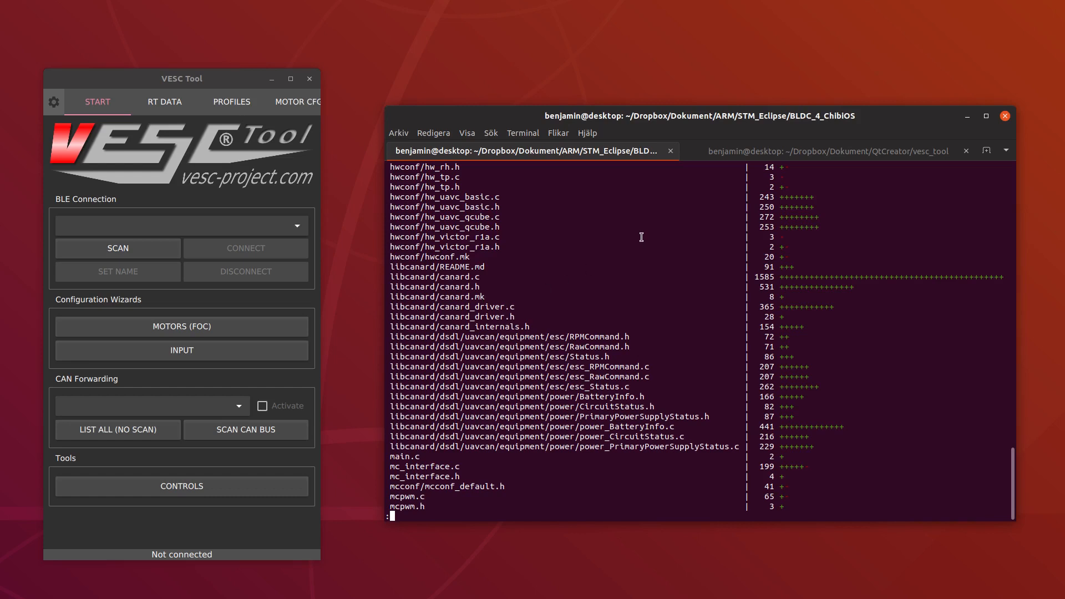
Run git diff HEAD --stat in the vesc_tool terminal session and read the list of changed files to its end
left_click(749, 154)
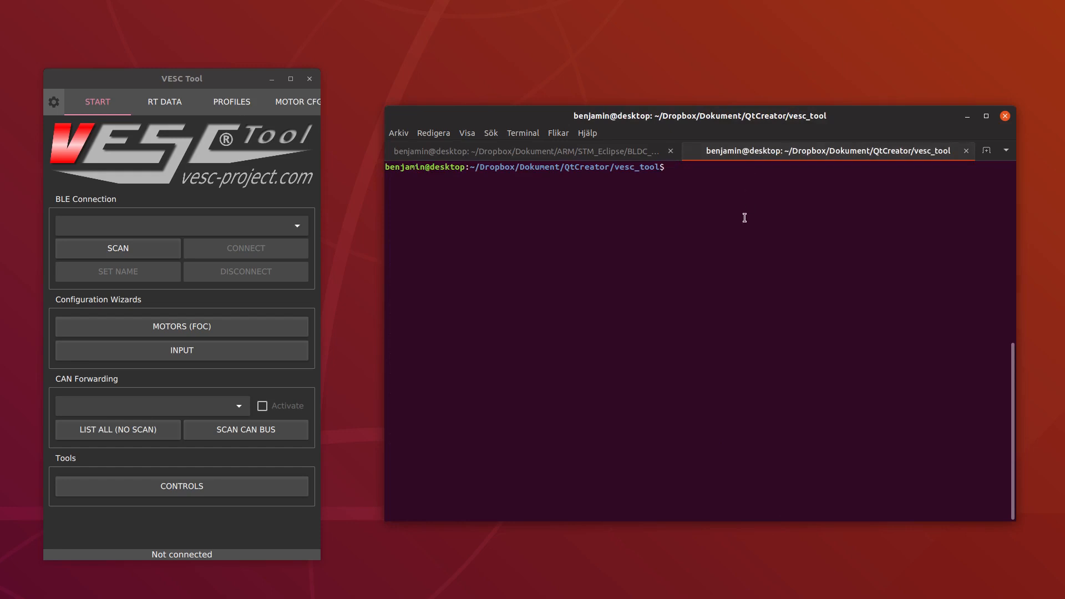
type("git diff HEAD --stat")
key("Return")
key("Down")
key("Down")
key("Down")
key("Down")
key("Down")
key("Down")
key("Down")
key("Down")
key("Down")
key("Down")
key("Down")
key("Down")
key("Down")
key("Down")
key("Down")
key("Down")
key("Down")
key("Down")
key("Down")
key("Down")
key("Down")
key("Down")
key("Down")
key("Down")
key("Down")
key("Down")
key("Down")
key("Down")
key("Down")
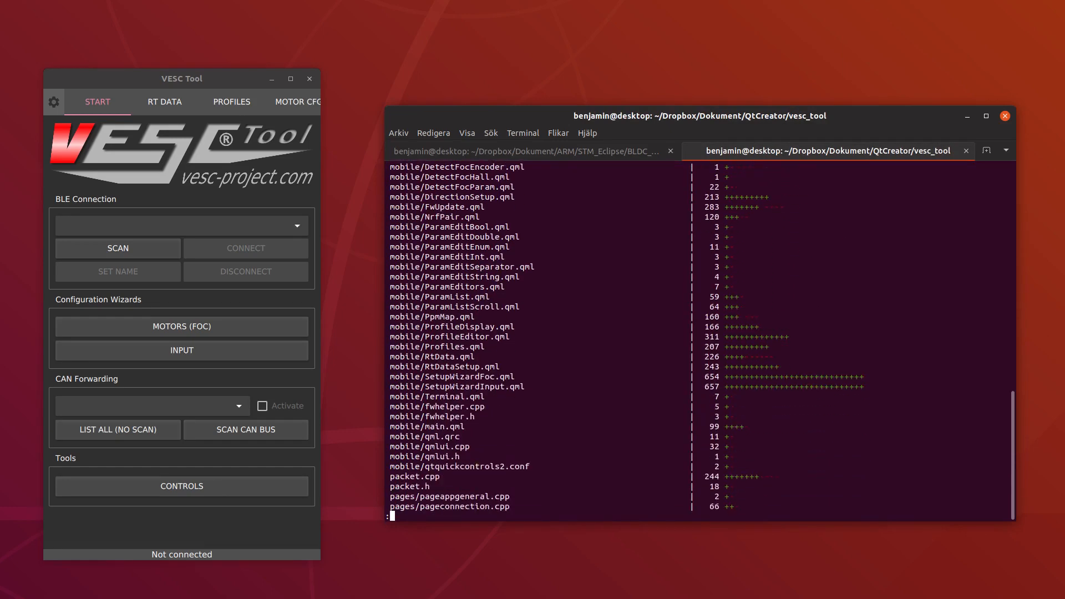
key("Down")
key("Down")
key("Down")
key("Down")
key("Down")
key("Down")
key("Down")
key("Down")
key("Down")
key("Down")
key("Down")
key("Down")
key("Down")
key("Down")
key("Down")
key("Down")
key("Down")
key("Down")
key("Down")
key("Down")
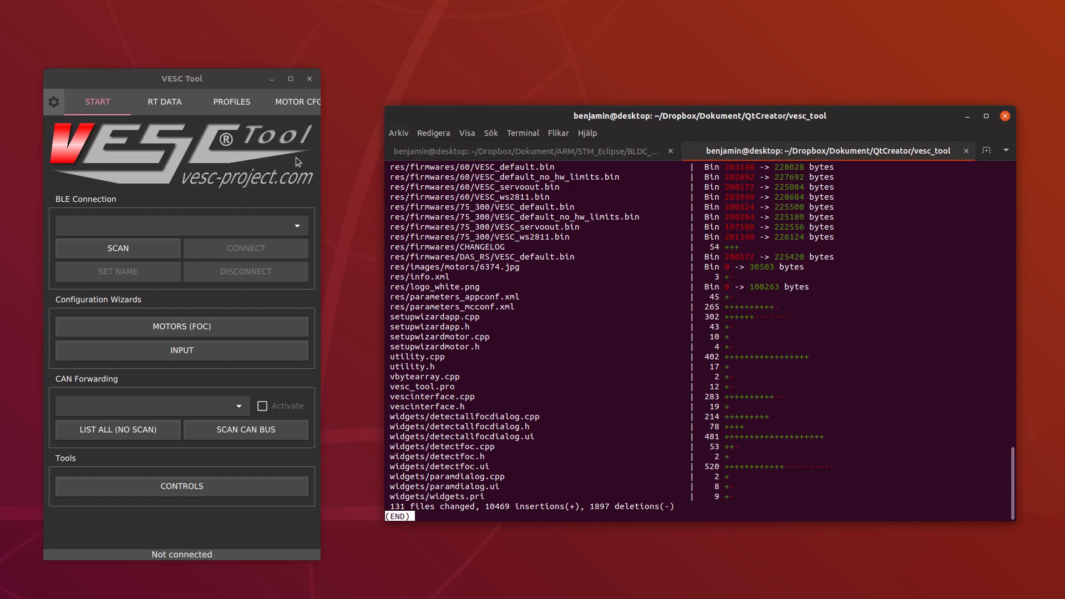
Move the terminal window out of view and bring the Guvcview camera window beside VESC Tool
left_click_drag(744, 123, 266, 0)
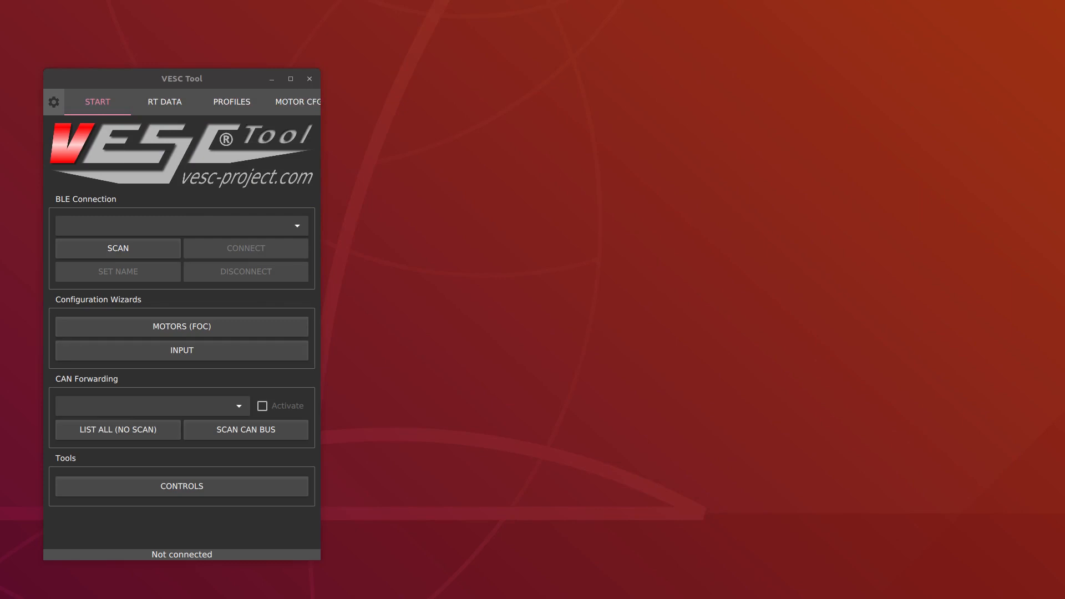
left_click_drag(795, 0, 695, 135)
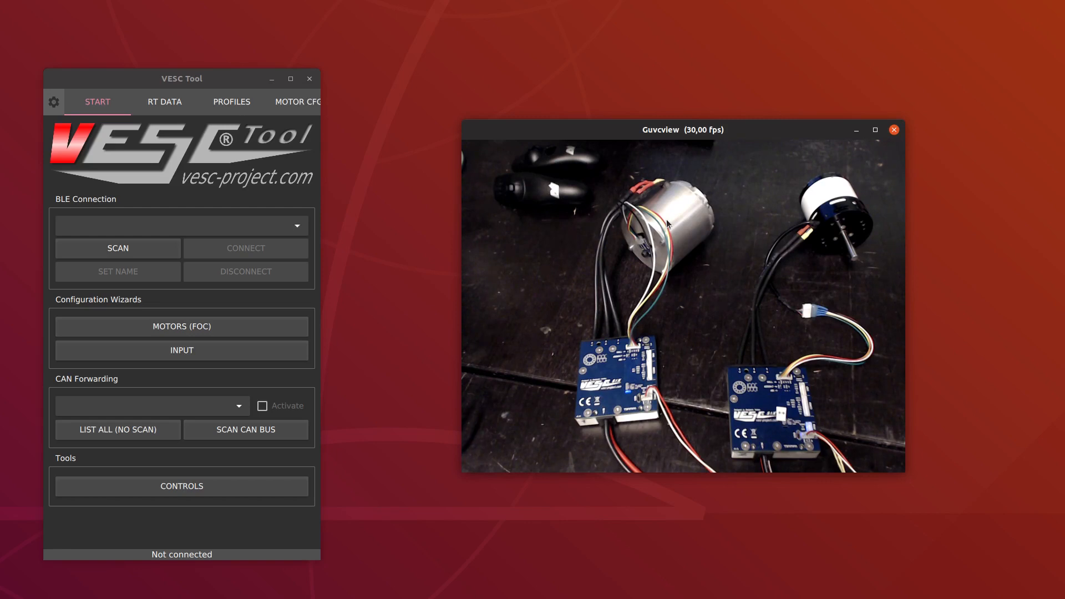
Scan for BLE devices and connect to the VESC SIX PLUS
left_click(164, 252)
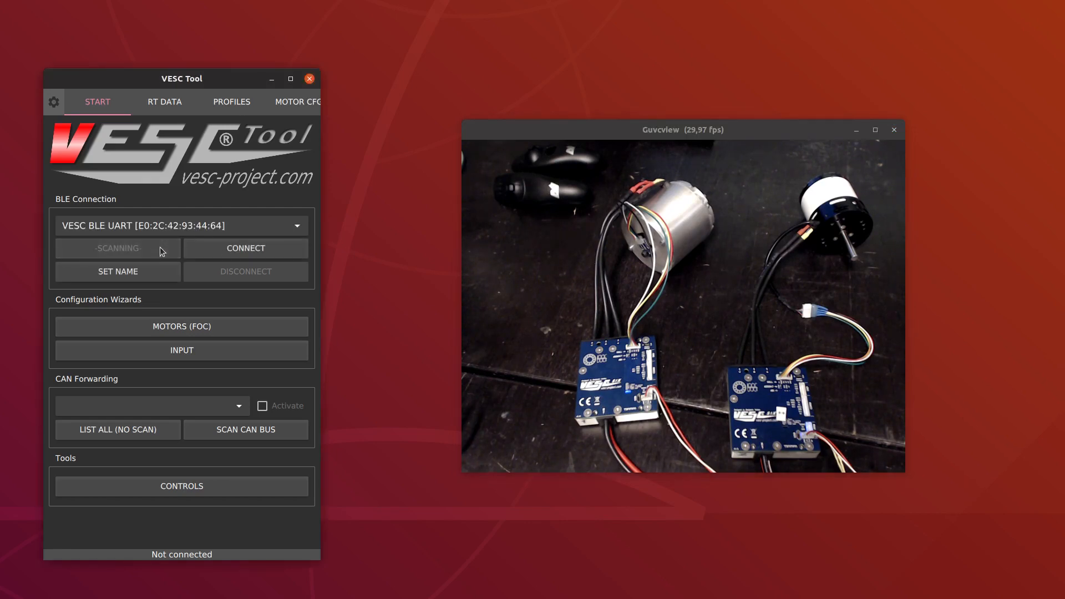
left_click(153, 233)
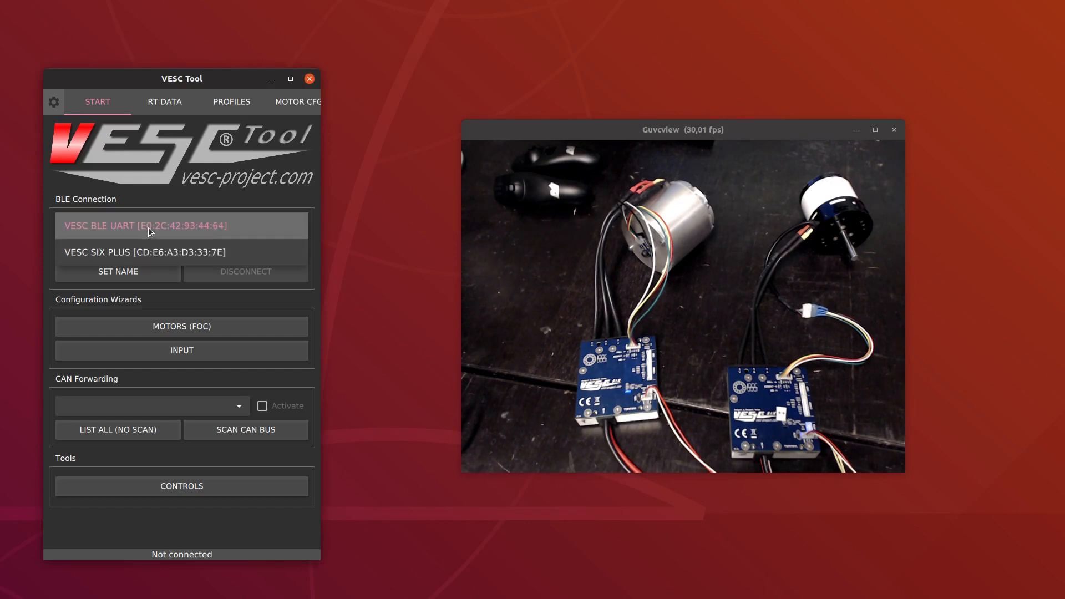
left_click(146, 252)
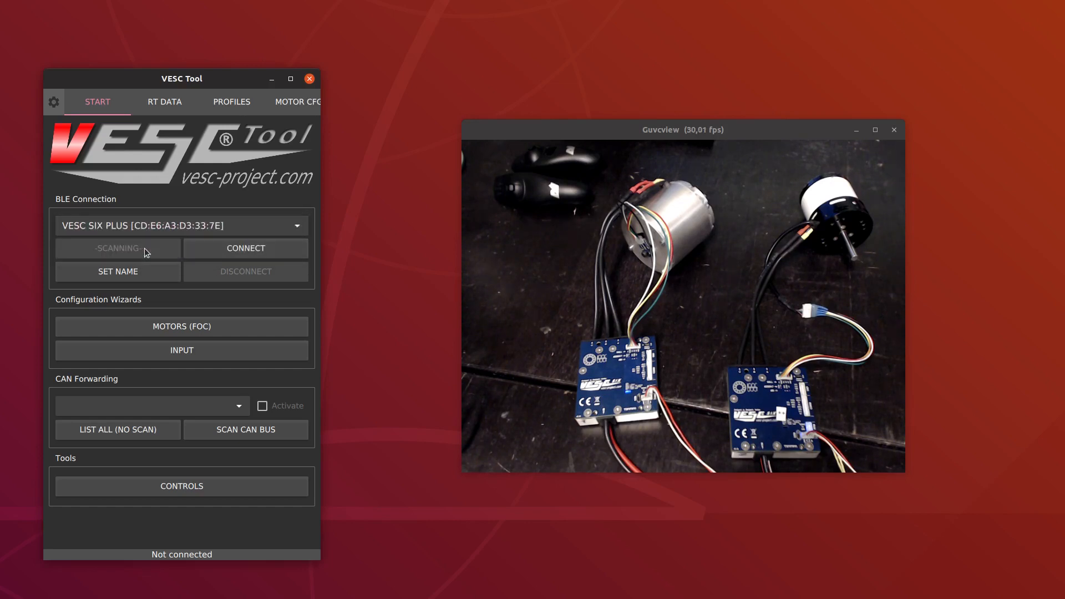
left_click(229, 256)
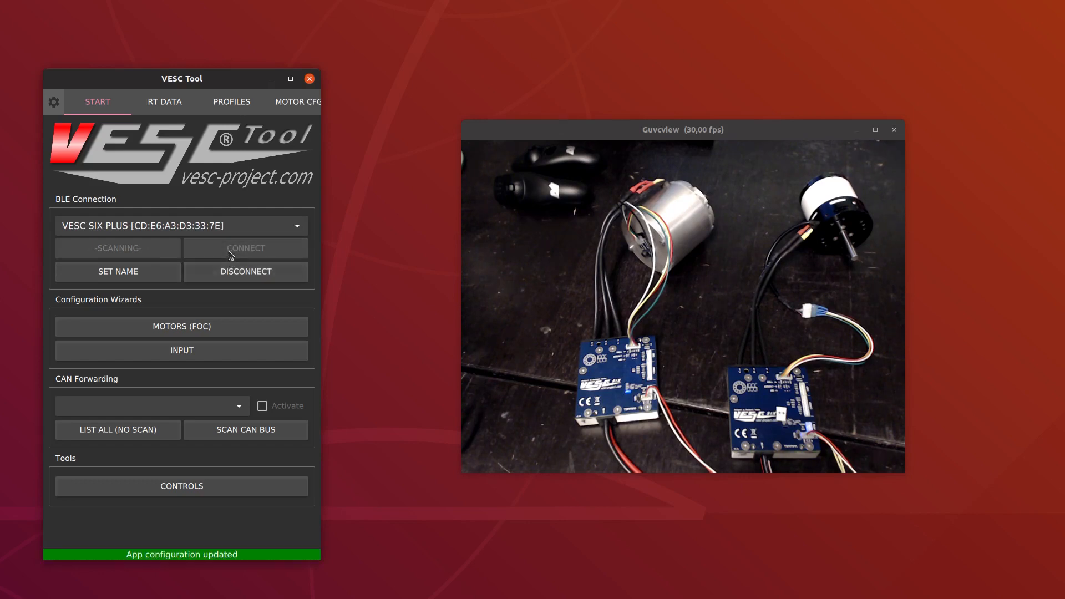
Start the FOC motor wizard, choose Medium Outrunner (~750 g) with the advanced override enabled, and continue to the battery page
left_click(226, 322)
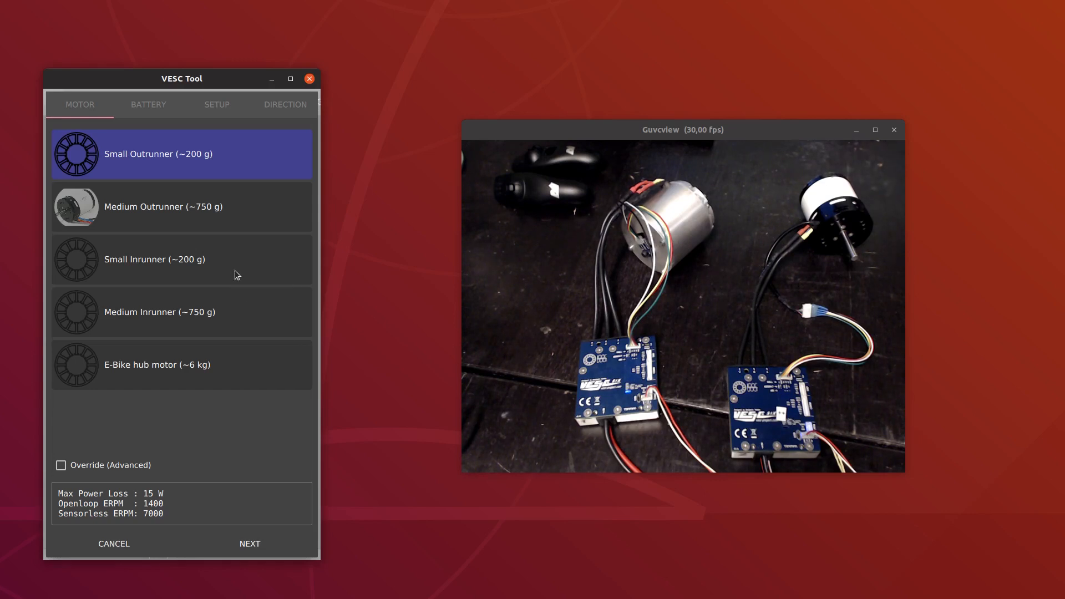
left_click(227, 219)
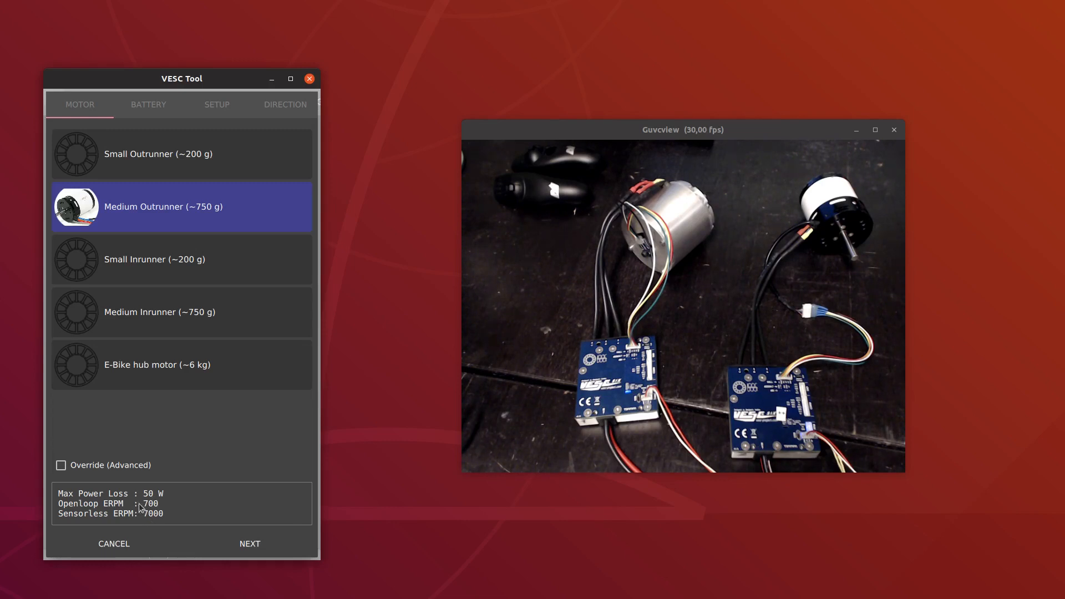
left_click(119, 467)
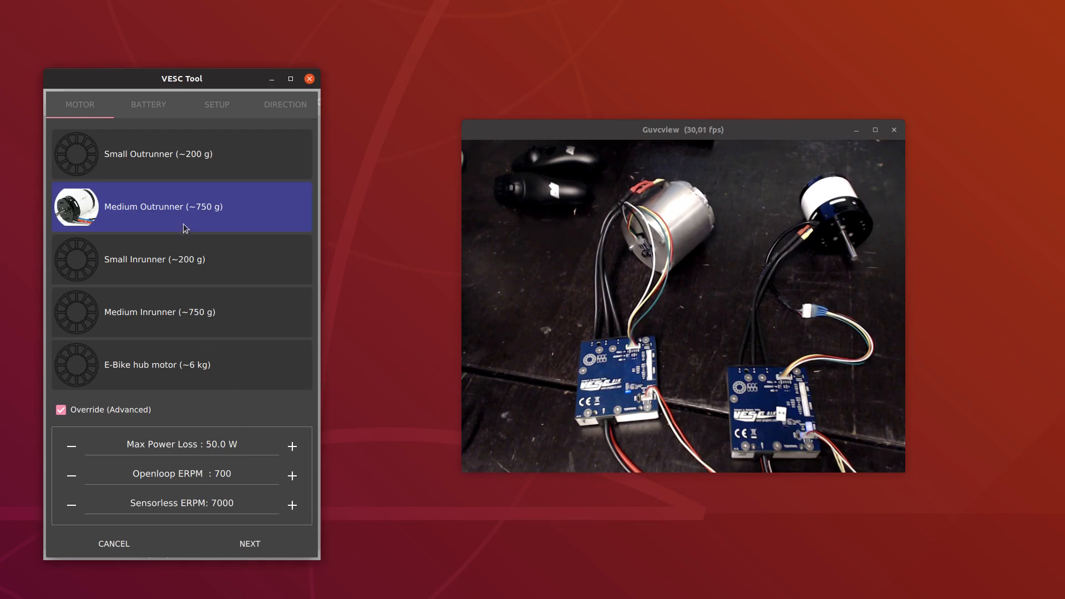
left_click(258, 547)
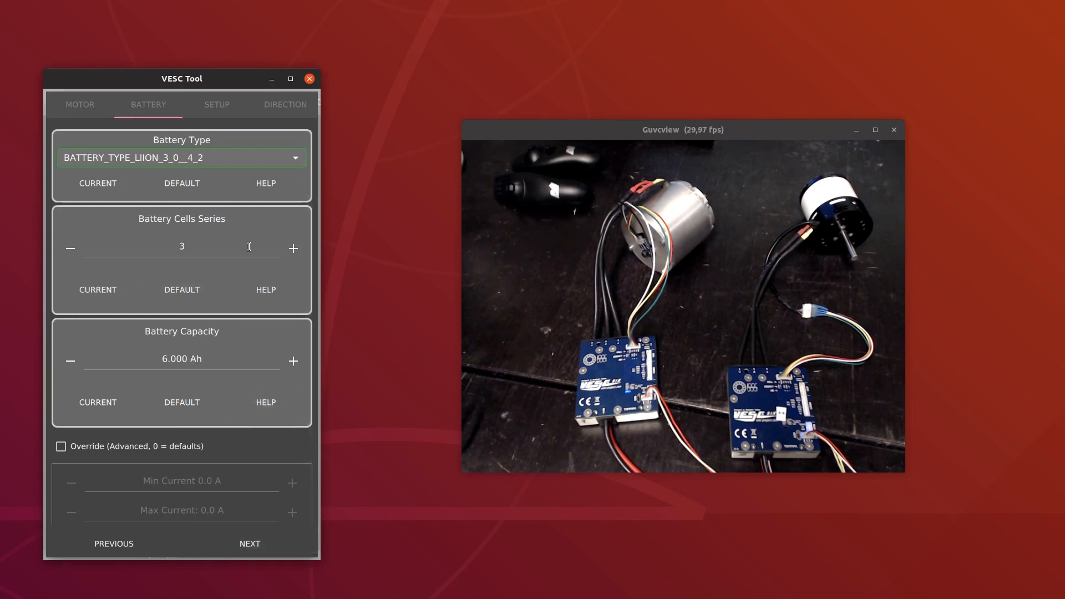
Keep BATTERY_TYPE_LIION_3_0__4_2 as the battery type and continue to the gear ratio and wheel setup page
left_click(195, 158)
left_click(195, 160)
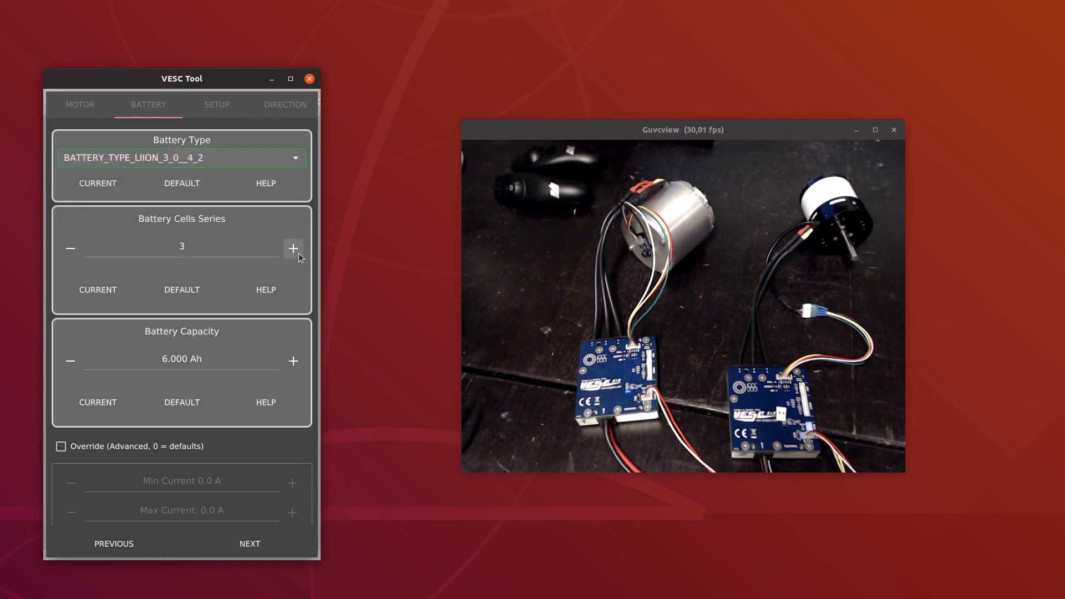
left_click(78, 251)
left_click(267, 548)
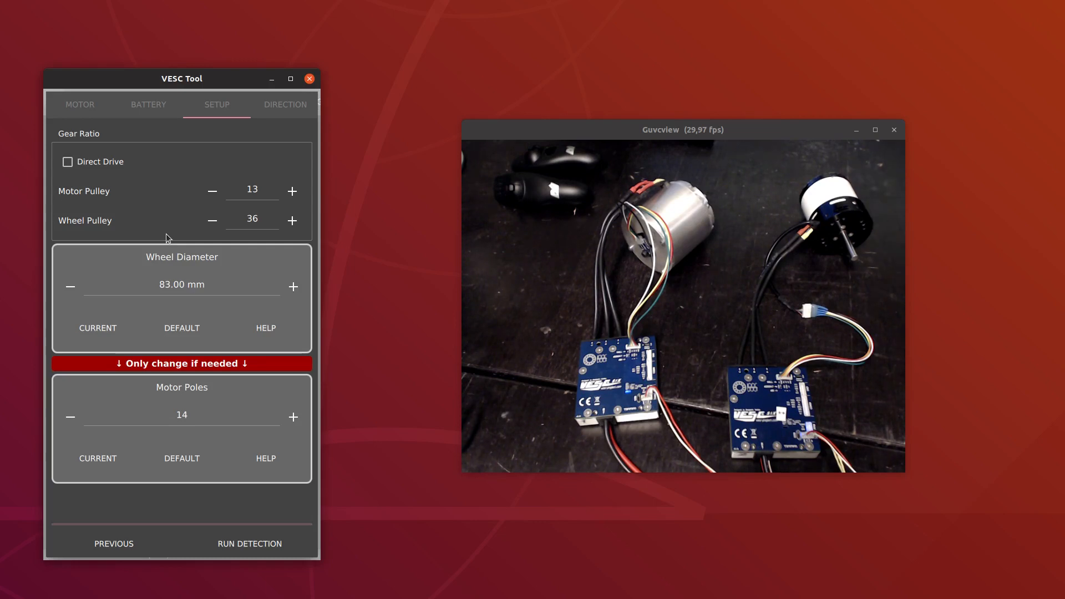
Run FOC parameter detection on all motors with the current setup values and close the detection result
left_click(255, 541)
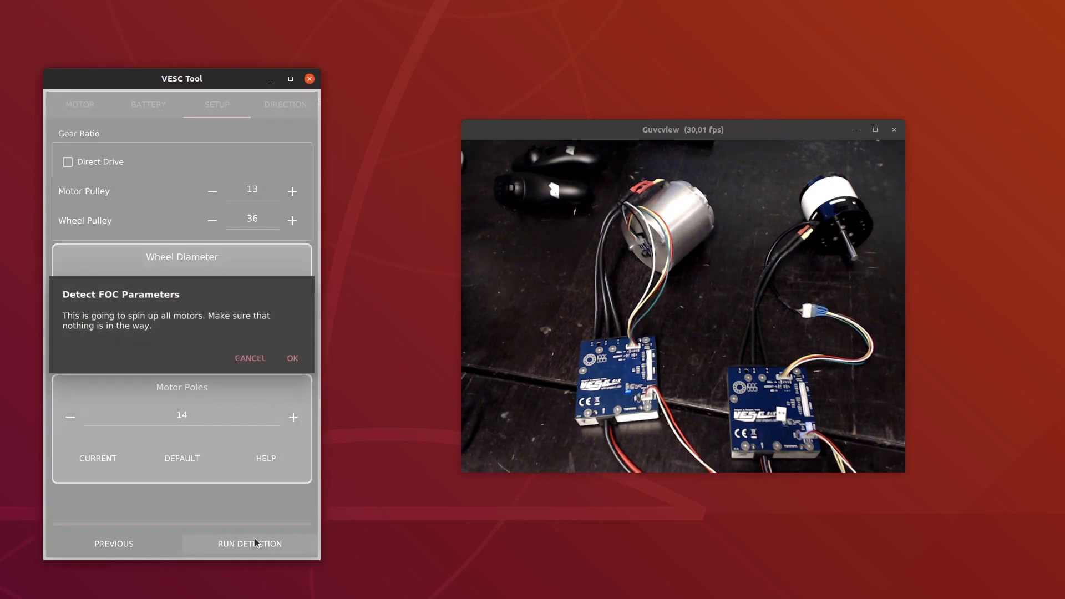
left_click(294, 361)
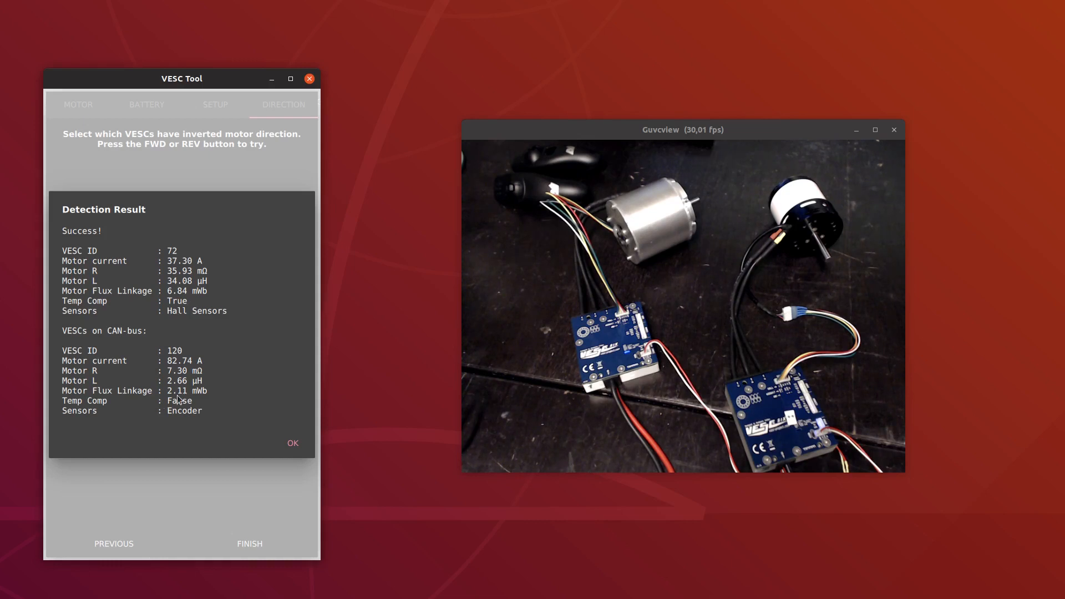
left_click(288, 442)
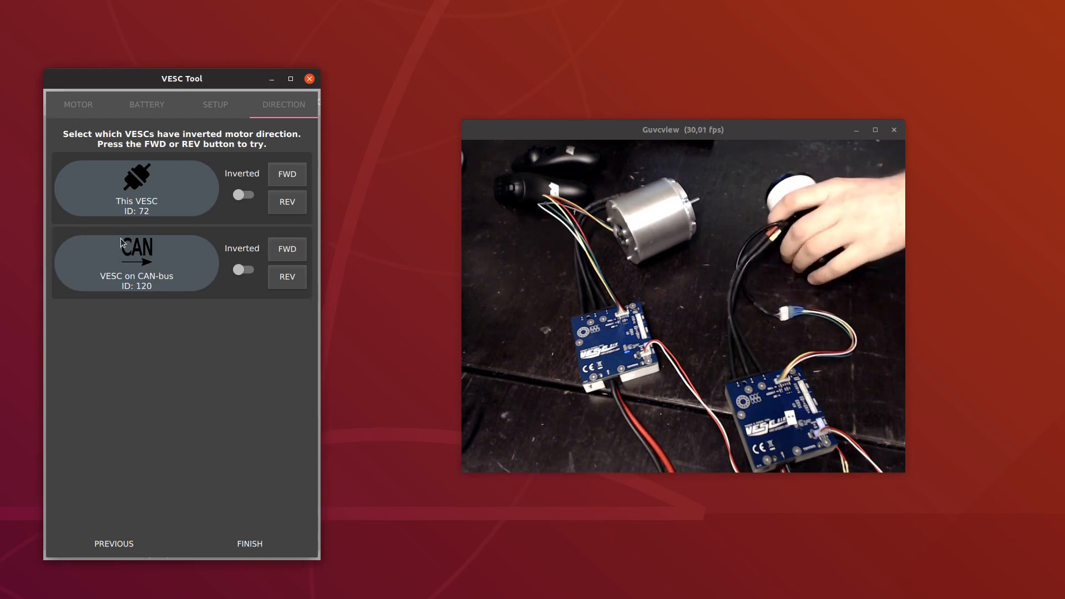
Test the forward direction of VESCs 120 and 72, try inverting VESC 72, and restore its non-inverted direction
left_click(278, 249)
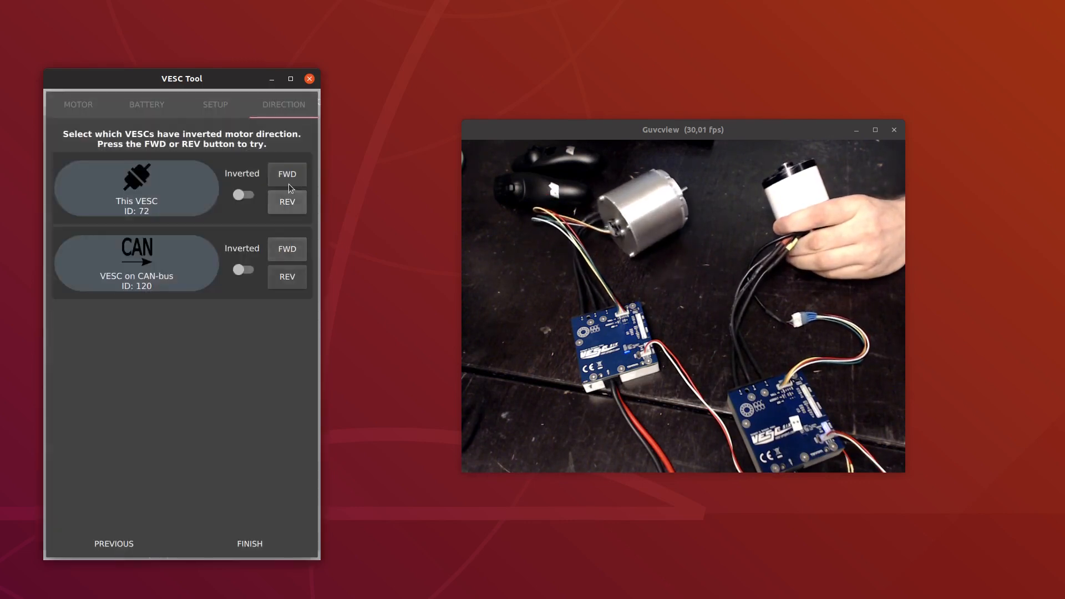
left_click(289, 181)
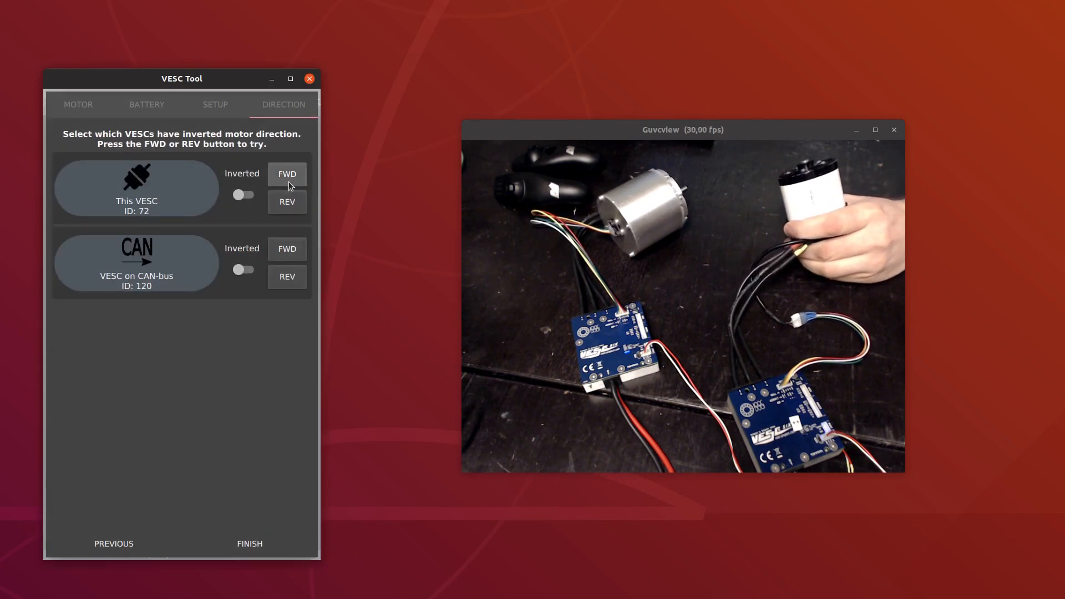
left_click(235, 194)
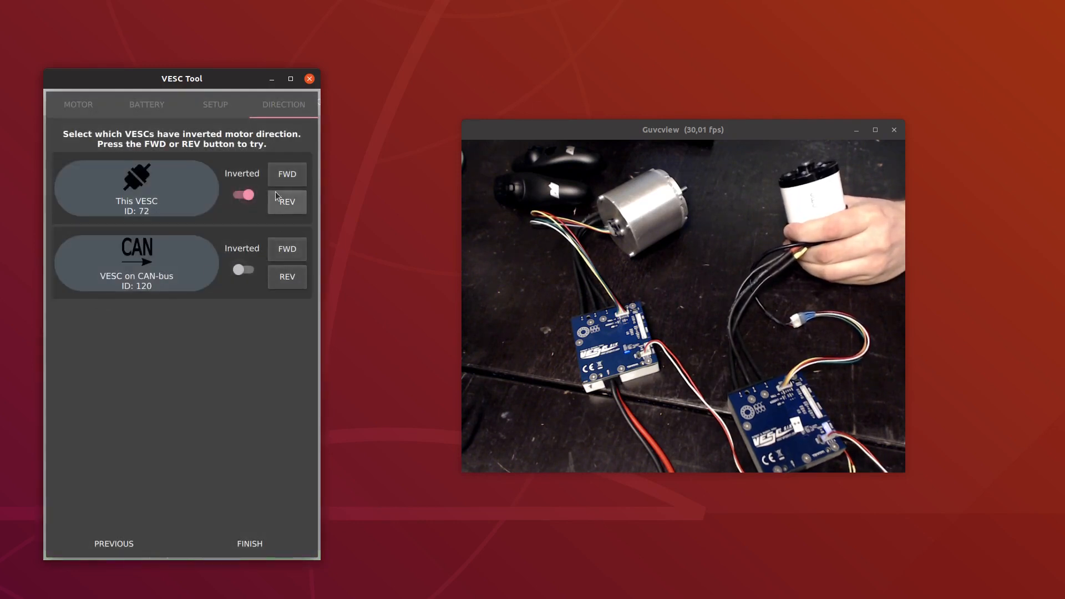
left_click(283, 175)
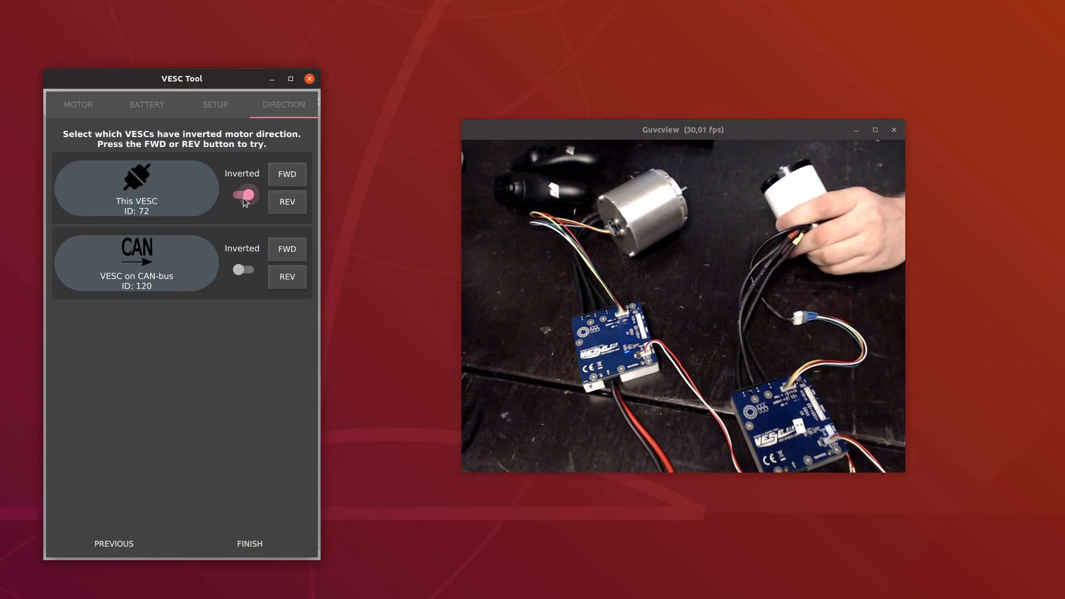
left_click(243, 198)
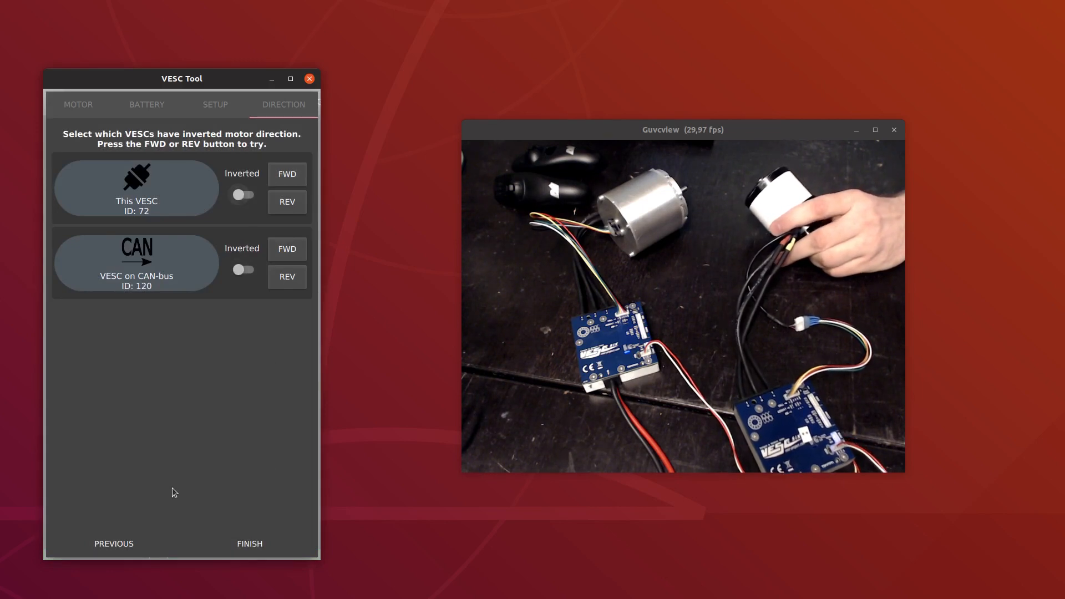
Finish the FOC motor wizard with neither VESC's direction inverted
left_click(244, 541)
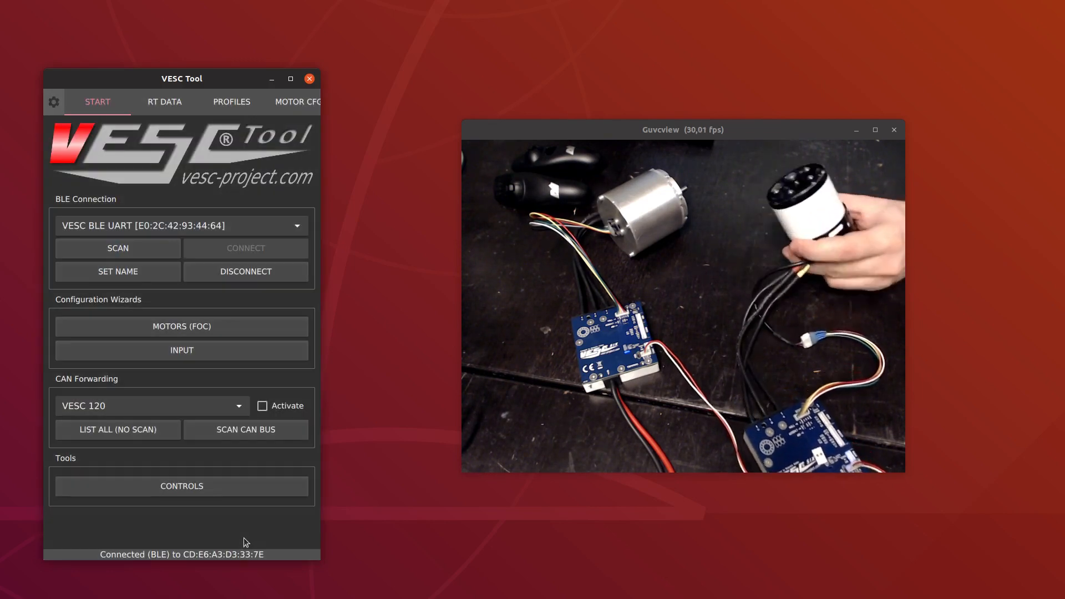
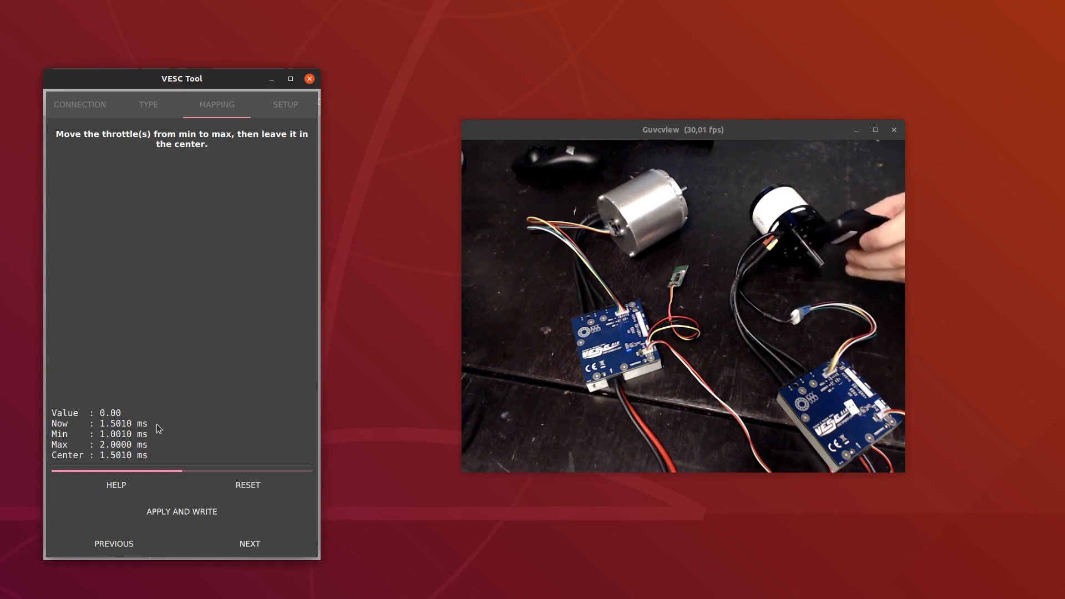
Keep the throttle mapping, review the general and CAN-bus input settings, and finish the input wizard
left_click(269, 541)
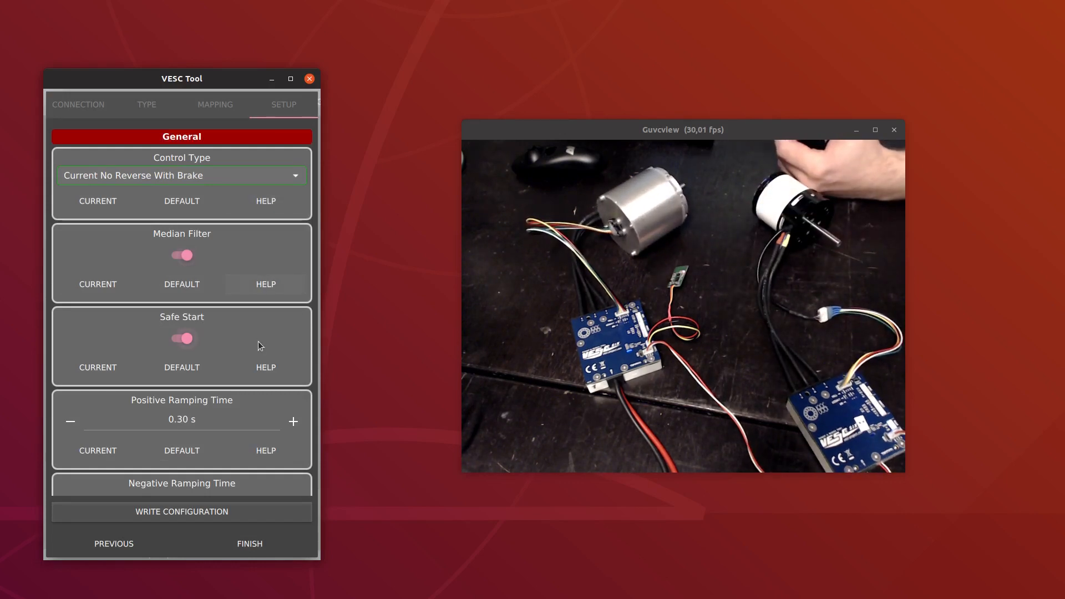
scroll(255, 341, "down", 5)
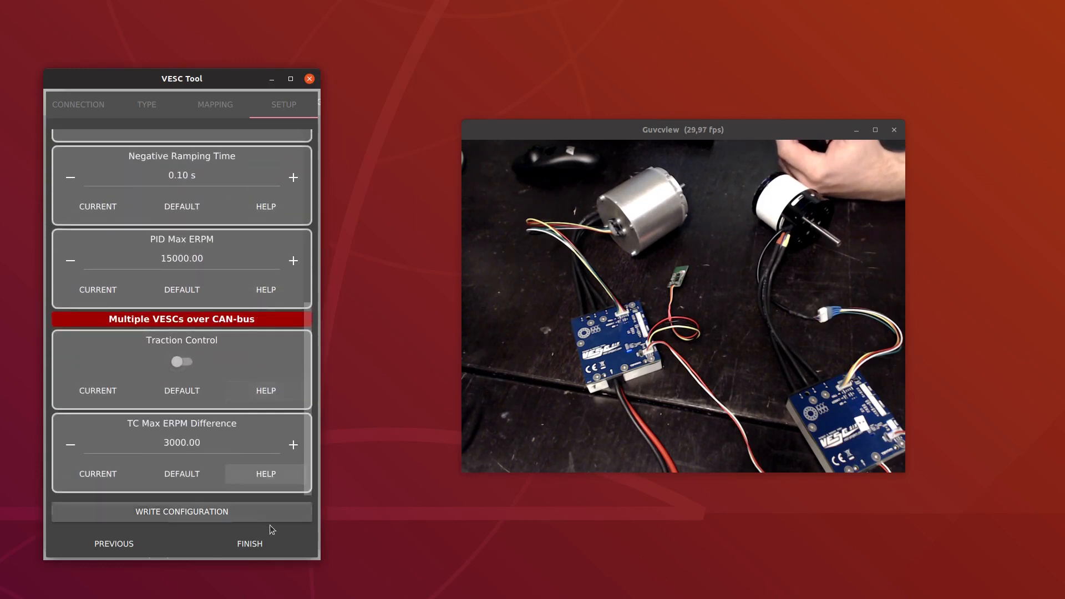
left_click(274, 538)
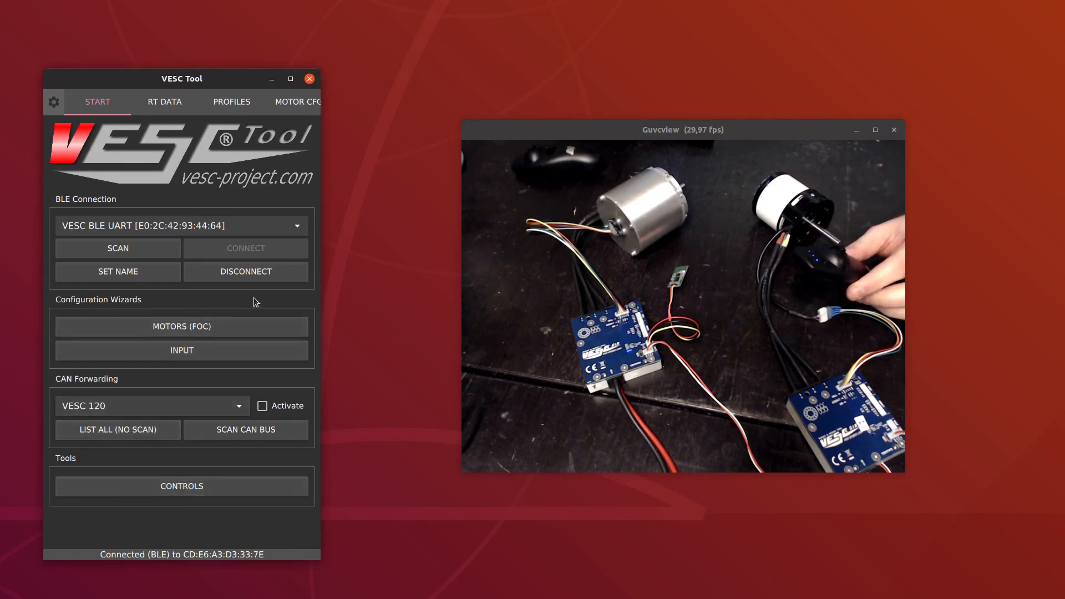
Examine the real-time data gauges and the start page in wide and narrow window layouts
left_click_drag(254, 298, 96, 297)
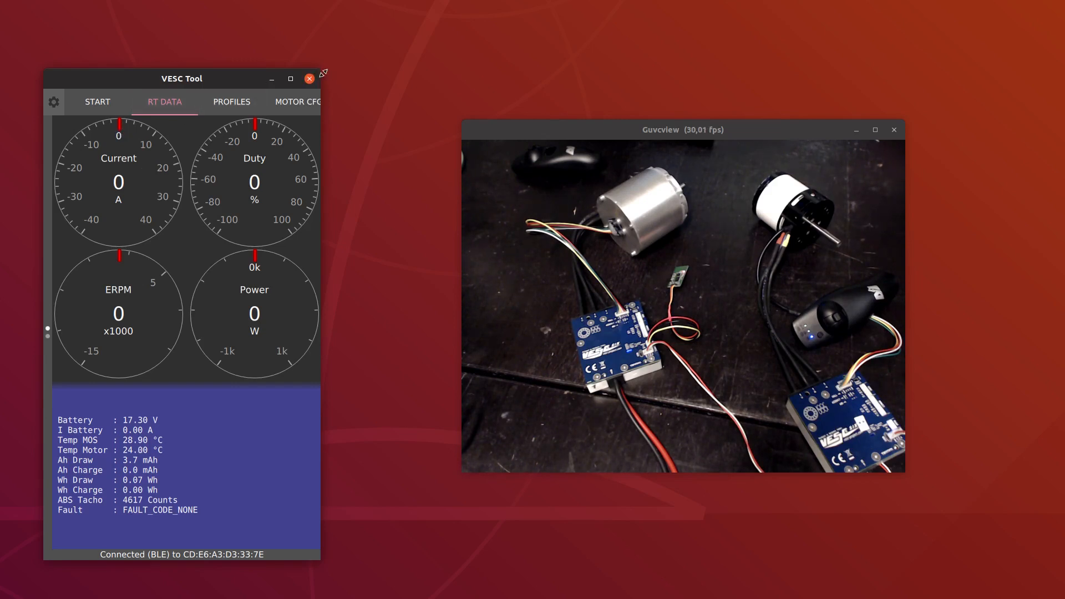
left_click_drag(324, 73, 729, 158)
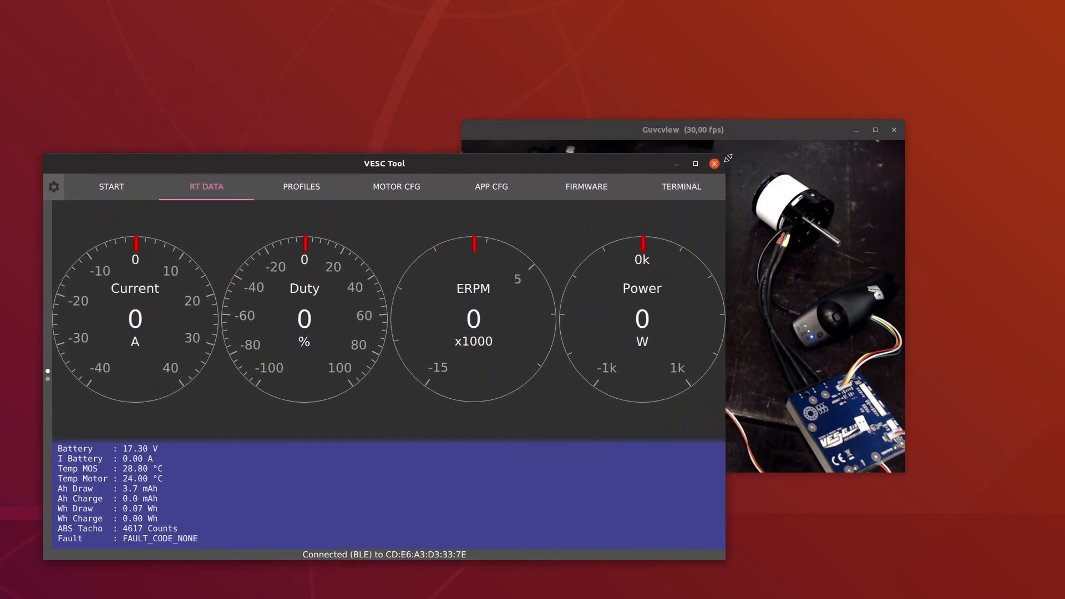
left_click_drag(172, 257, 620, 230)
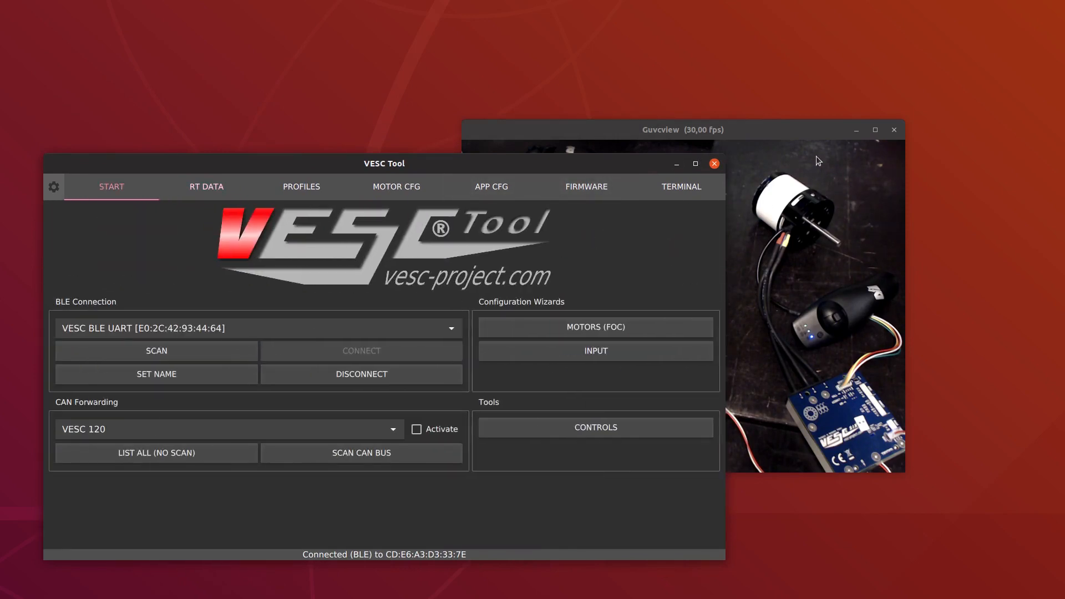
left_click_drag(727, 159, 362, 65)
left_click_drag(310, 136, 145, 182)
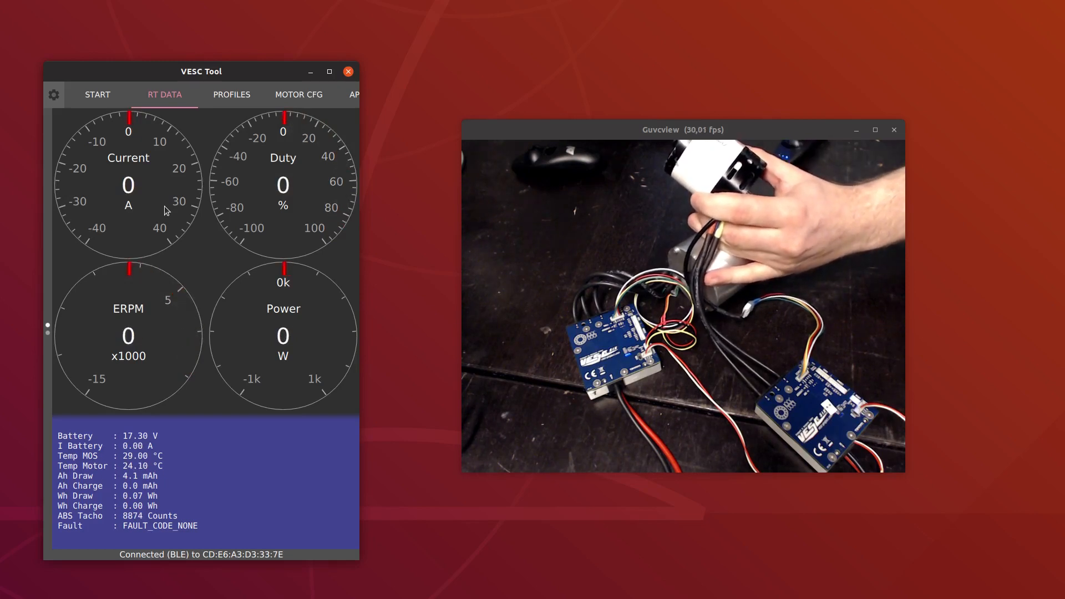
left_click_drag(161, 315, 147, 179)
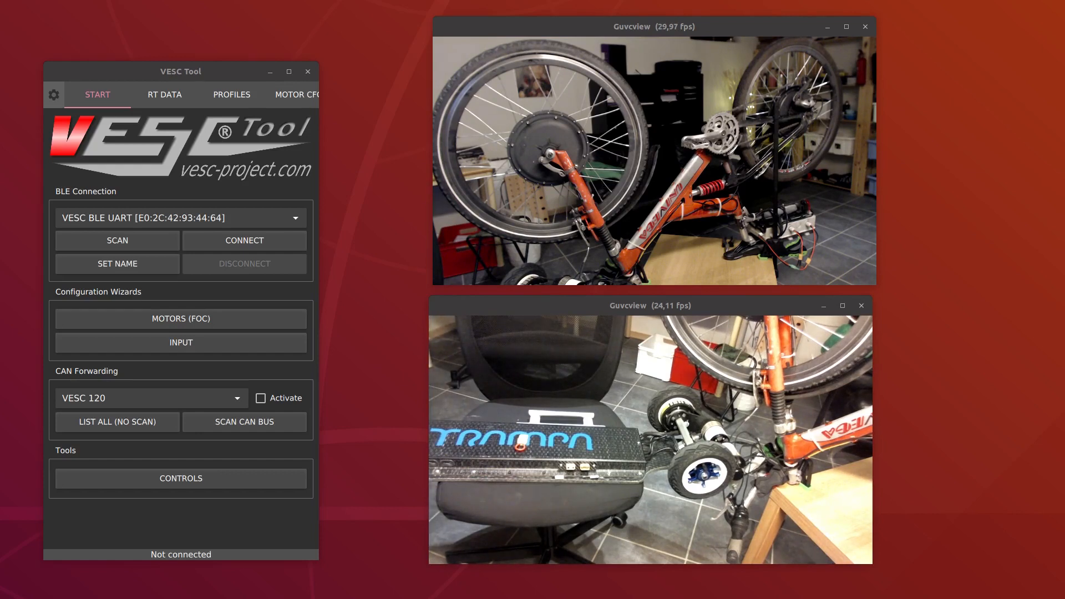
Connect to the listed VESC BLE UART device and set its BLE device name to Ebike
left_click(222, 237)
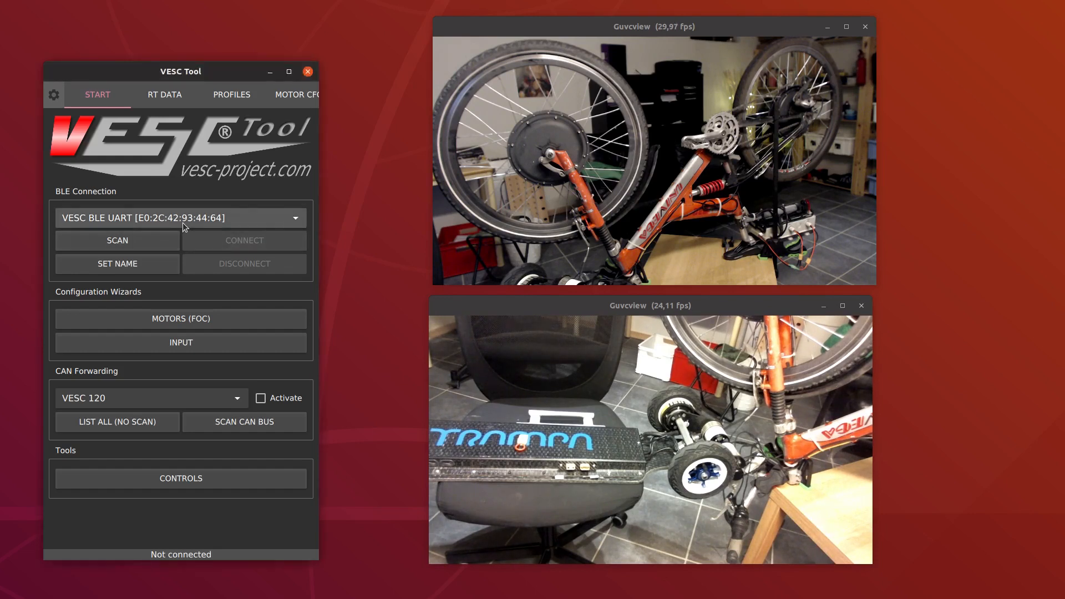
left_click(139, 265)
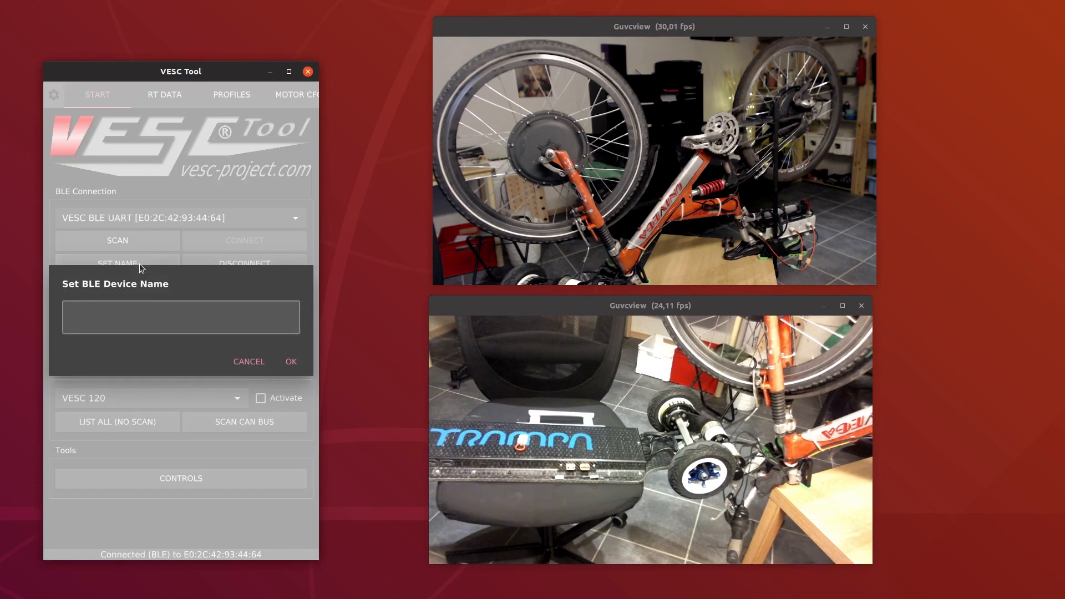
type("Ebikre")
left_click(303, 364)
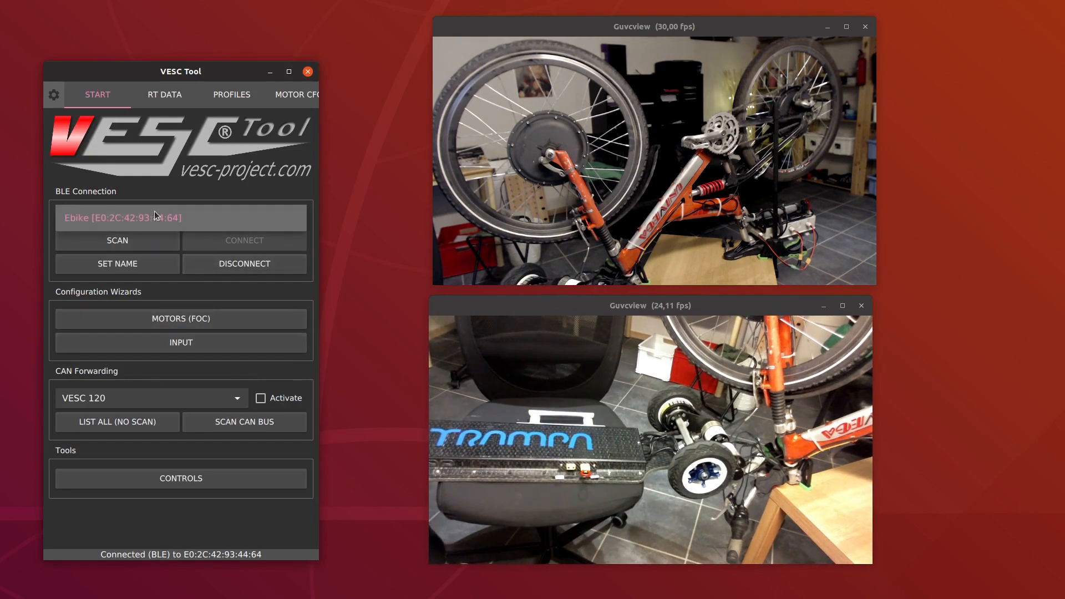
Rescan for BLE devices and set the name Urban Longboard for the other VESC BLE UART device
left_click(154, 242)
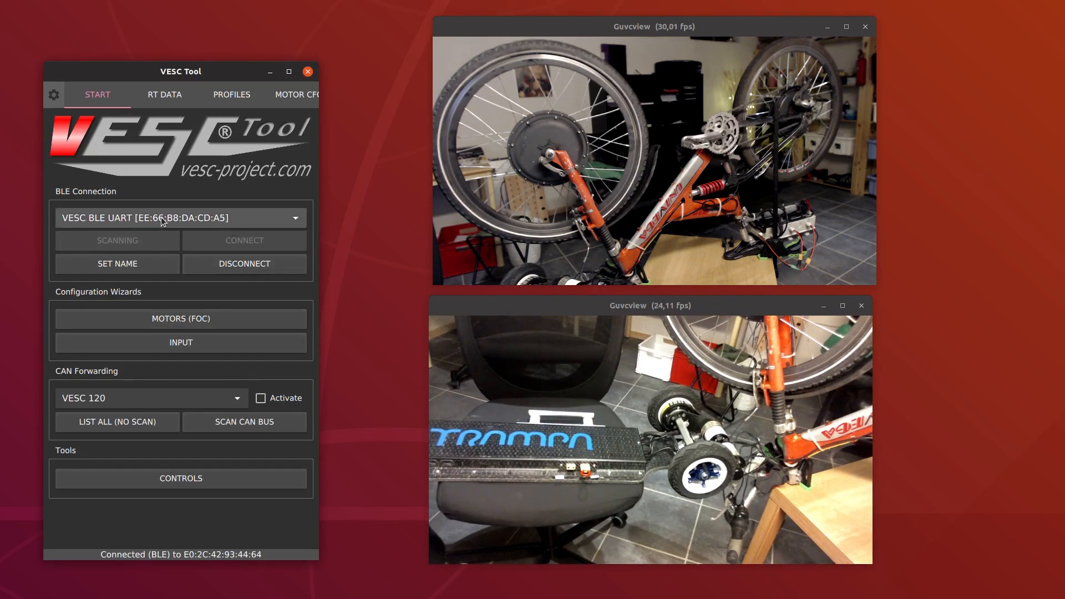
left_click(132, 264)
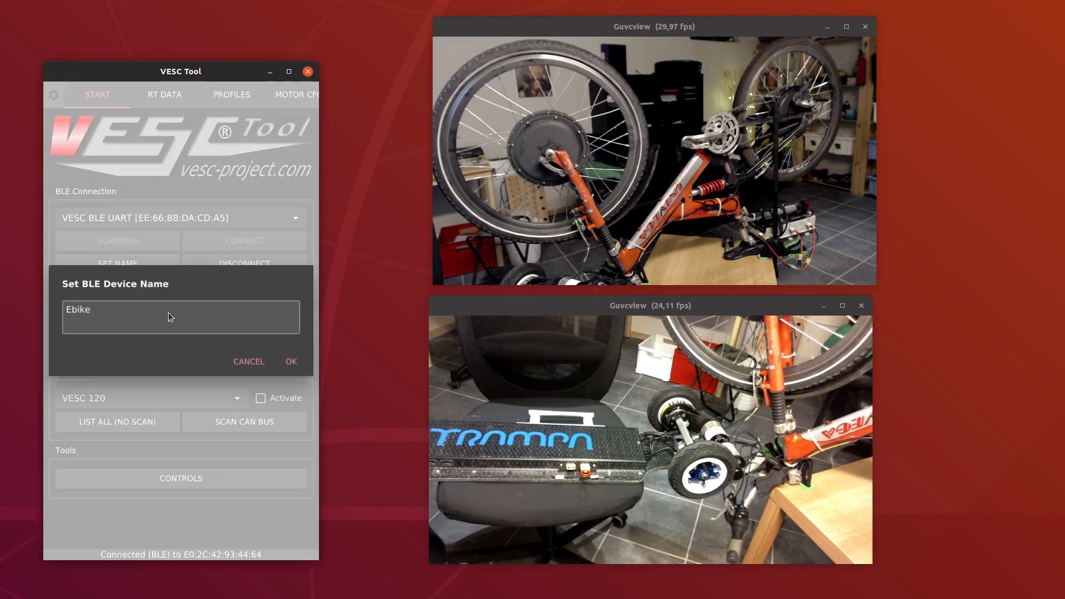
key("BackSpace")
key("BackSpace")
key("BackSpace")
key("BackSpace")
key("BackSpace")
type("Urban Longboa")
left_click(291, 361)
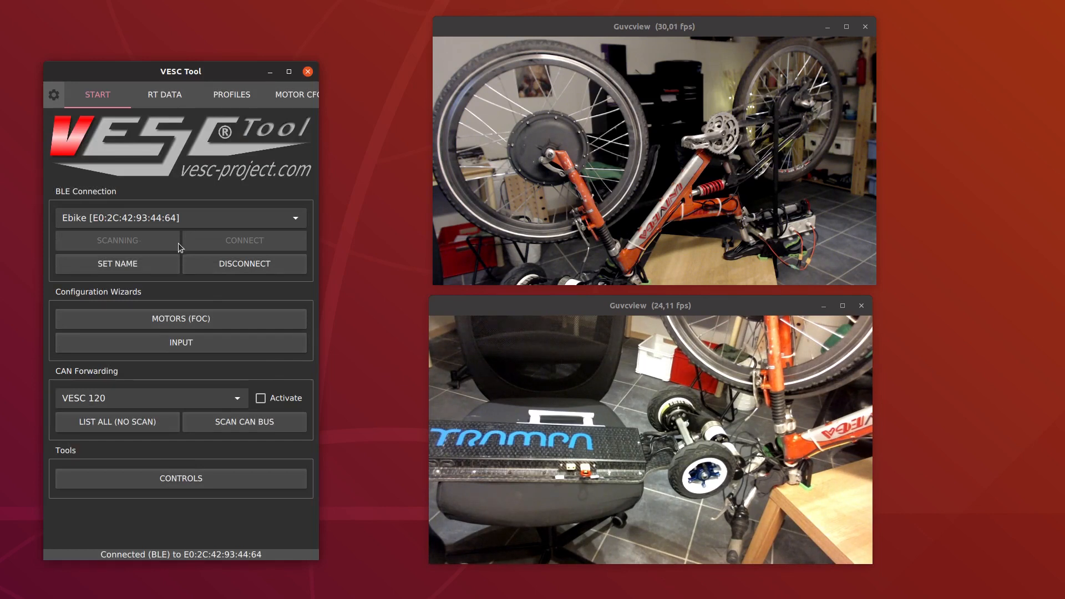
Start the FOC motor wizard, choose the E-Bike hub motor (~6 kg) with the advanced override disabled, and continue to the battery page
left_click(190, 318)
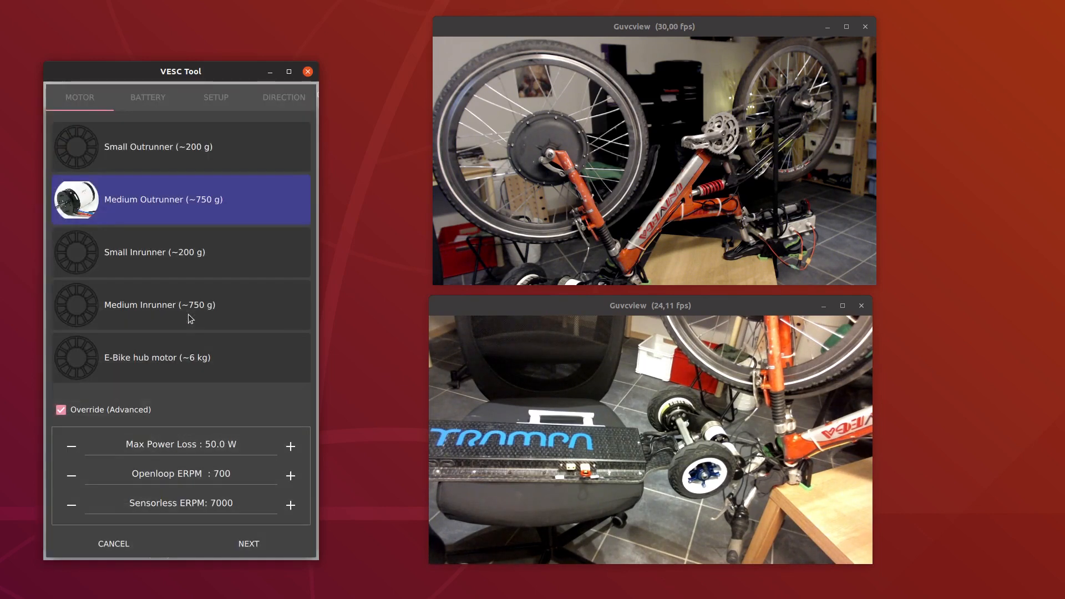
left_click(205, 355)
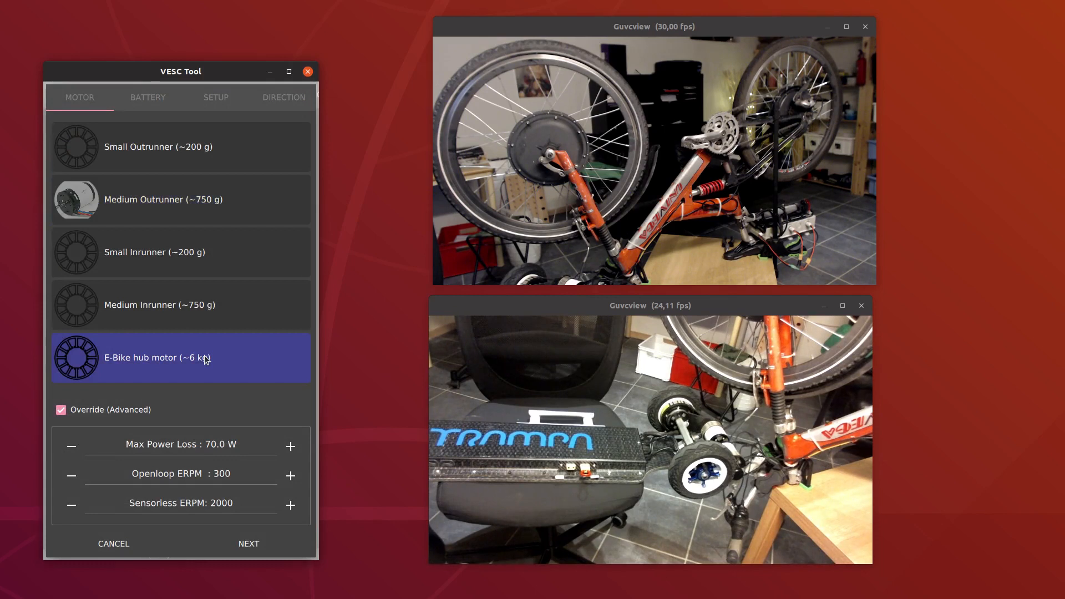
left_click(125, 406)
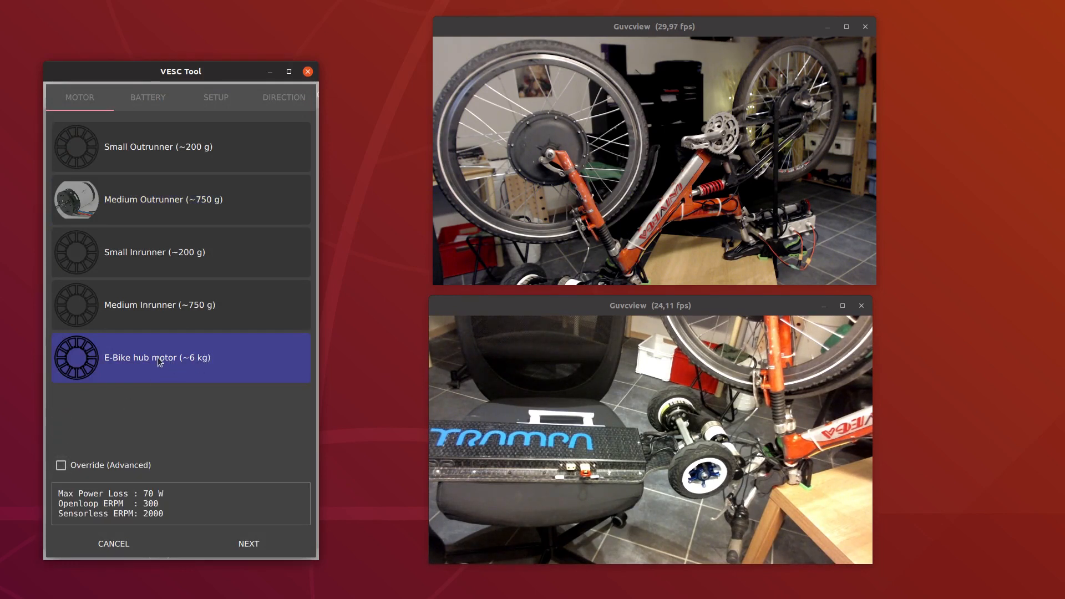
left_click(237, 535)
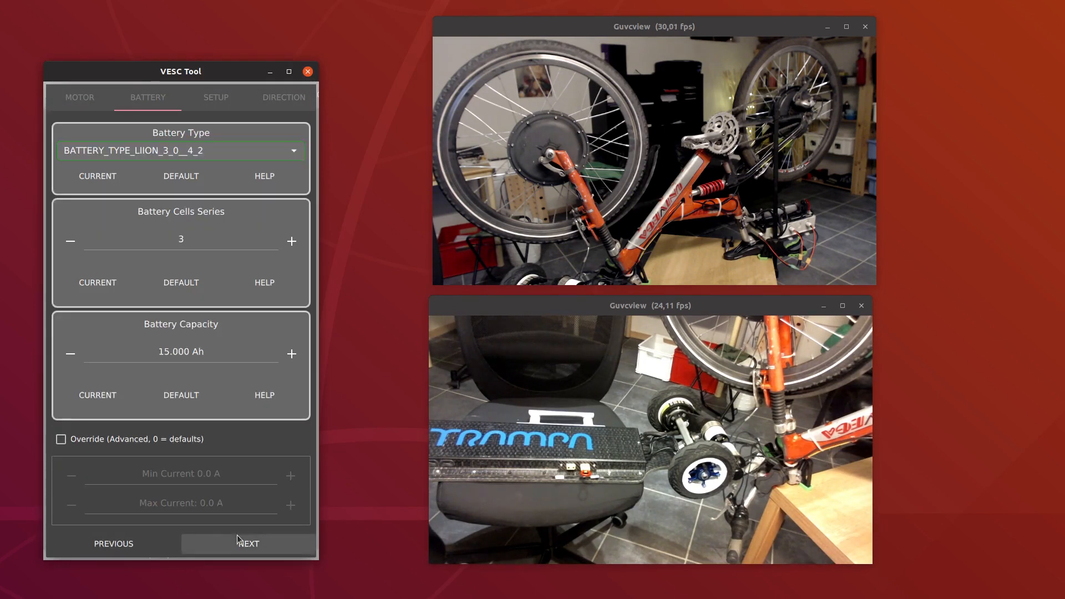
Set the battery cells in series to 12 and continue to the gear ratio and wheel setup page
left_click(283, 246)
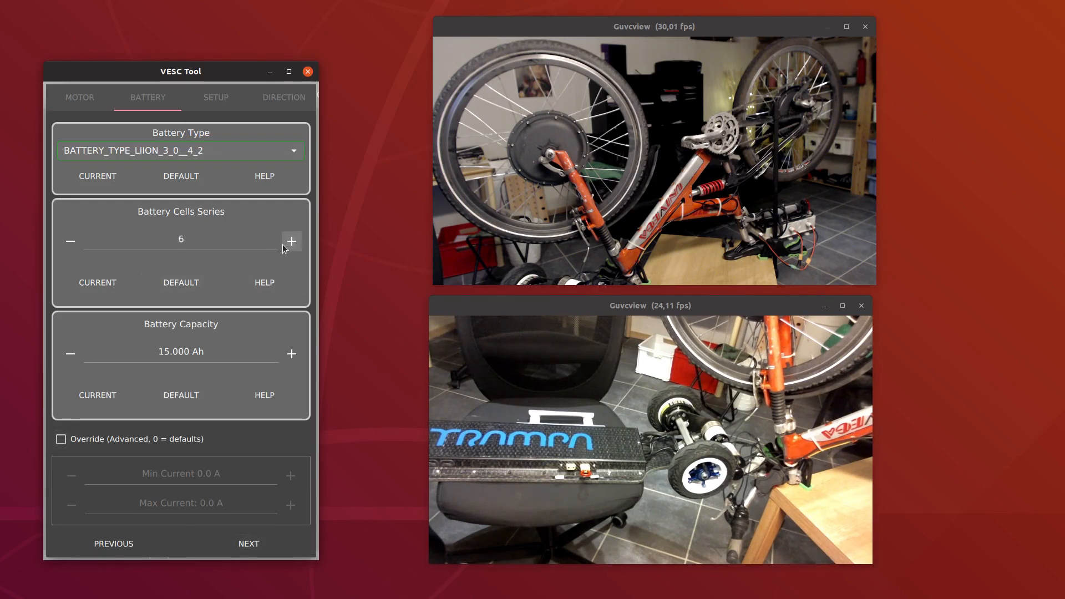
left_click(283, 245)
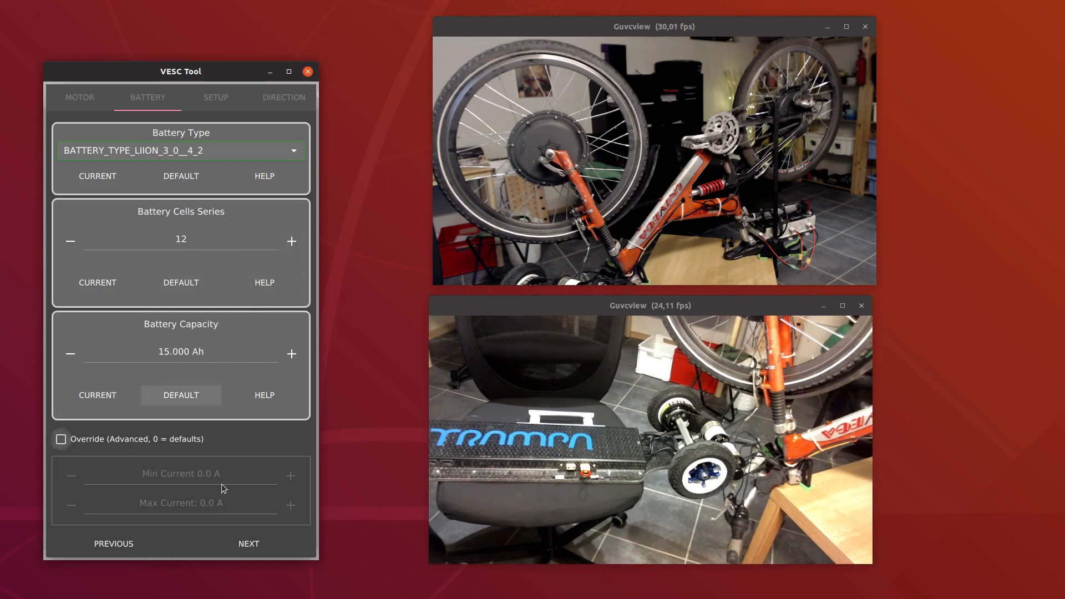
left_click(256, 536)
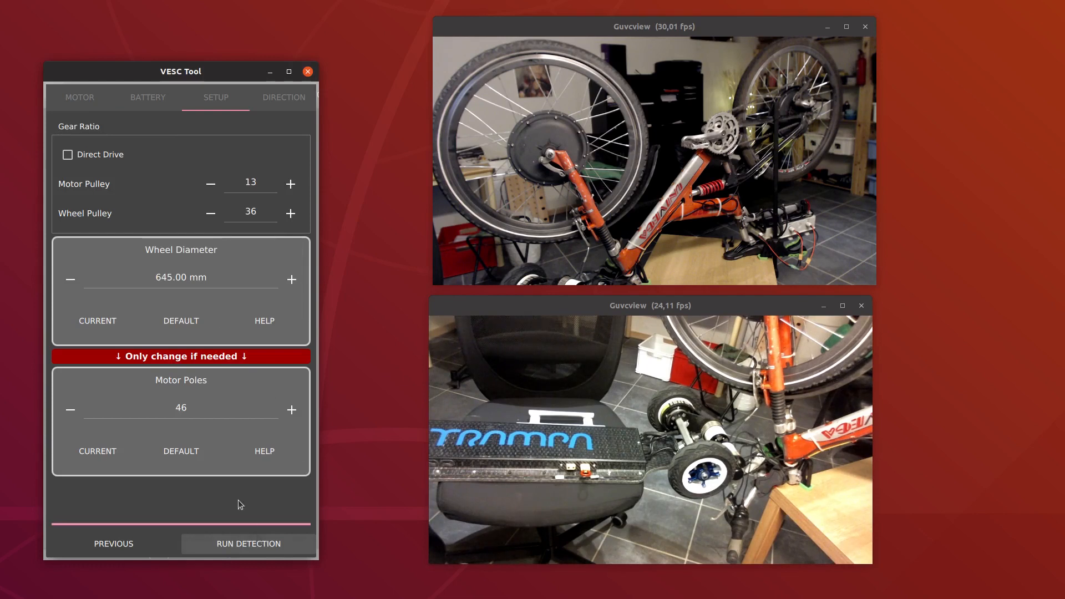
Set the gear ratio to direct drive
left_click(114, 161)
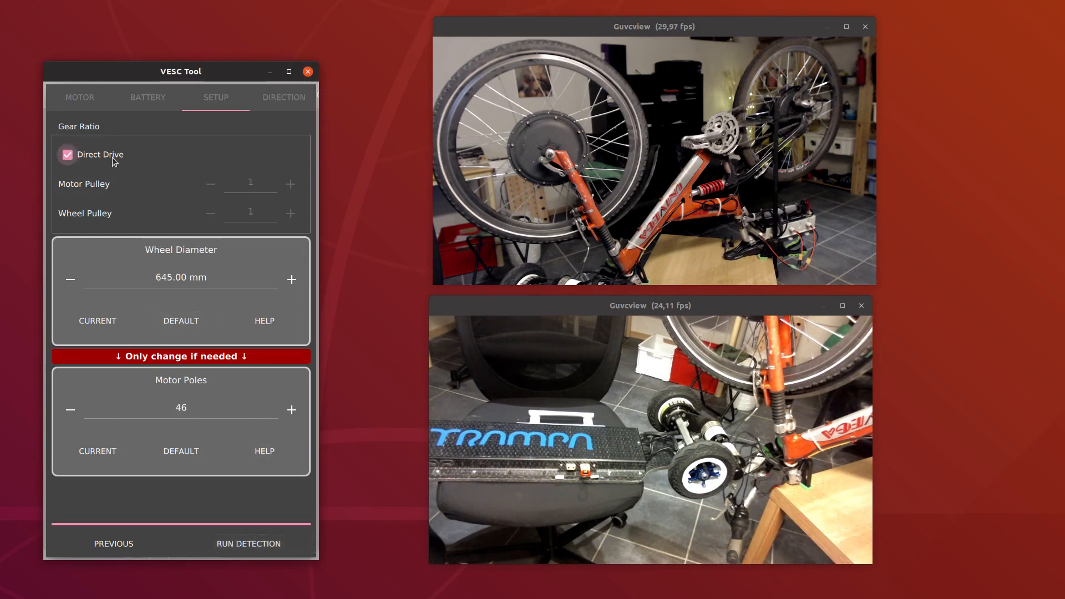
left_click(119, 155)
left_click(85, 161)
Run FOC parameter detection on all motors and close the detection result
left_click(255, 543)
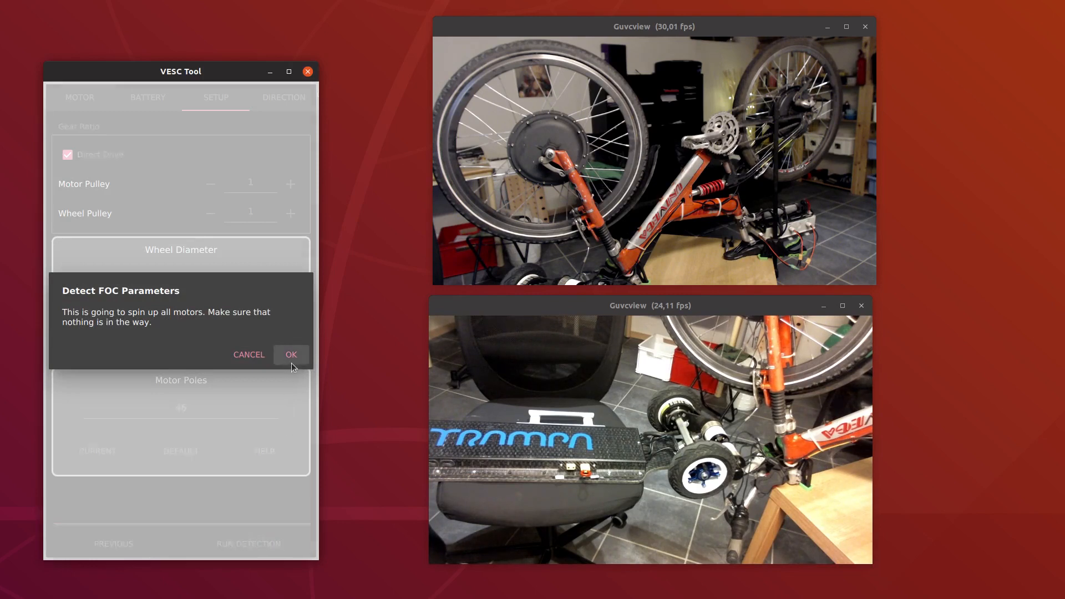
left_click(291, 361)
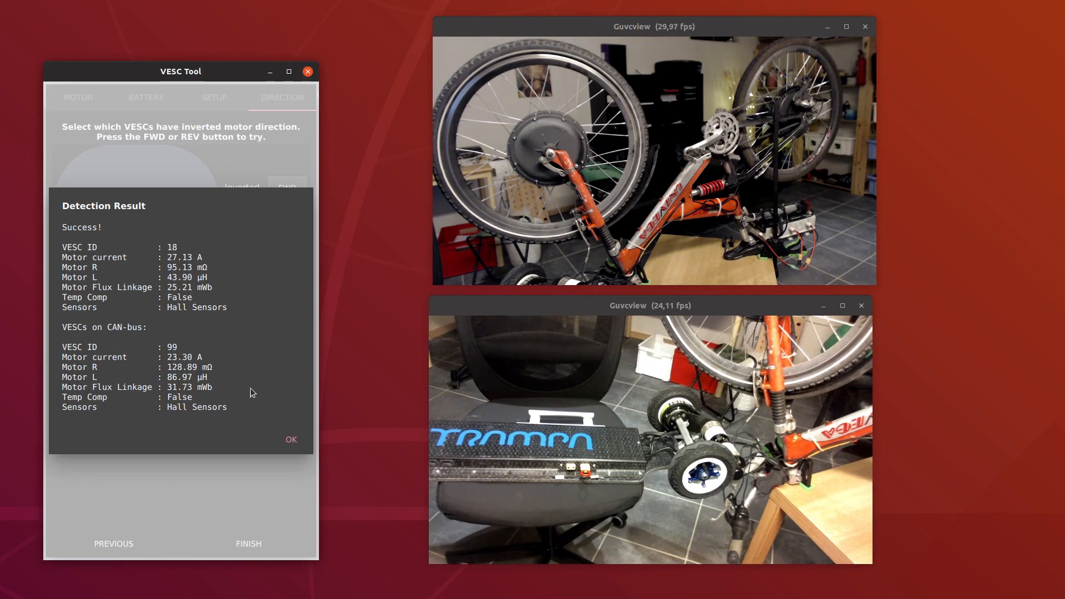
left_click(283, 442)
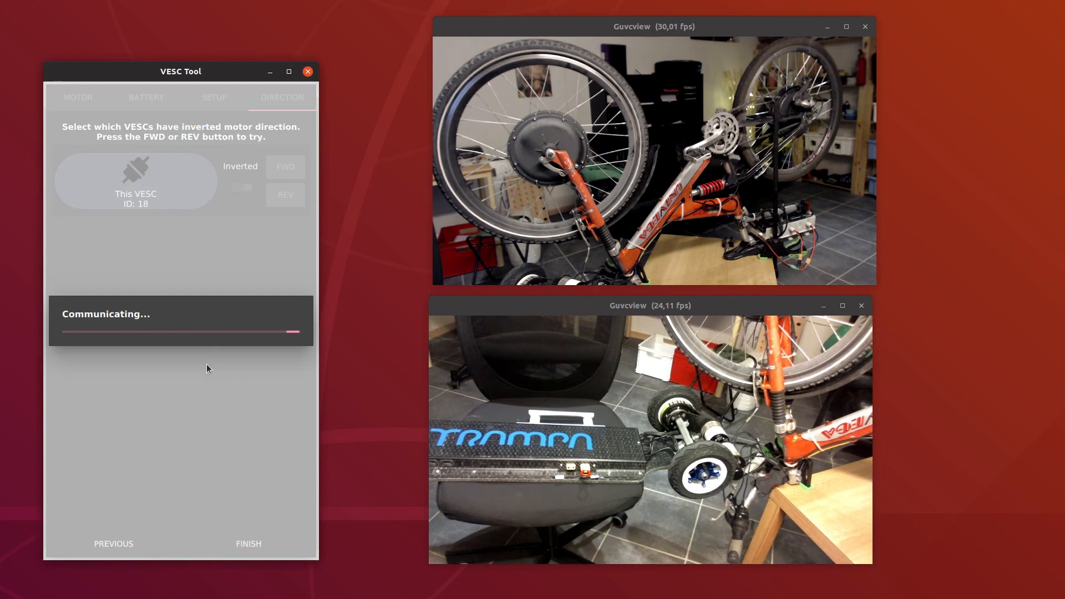
Test the forward direction of VESCs 18 and 99, try VESC 99 inverted, and finish the motor wizard with neither inverted
left_click(286, 175)
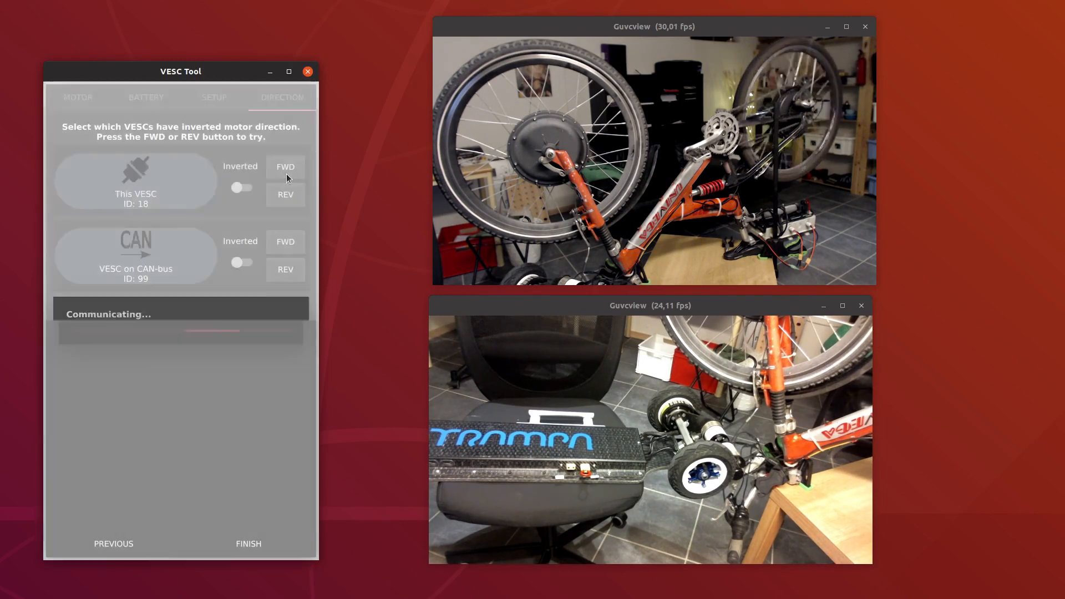
left_click(284, 245)
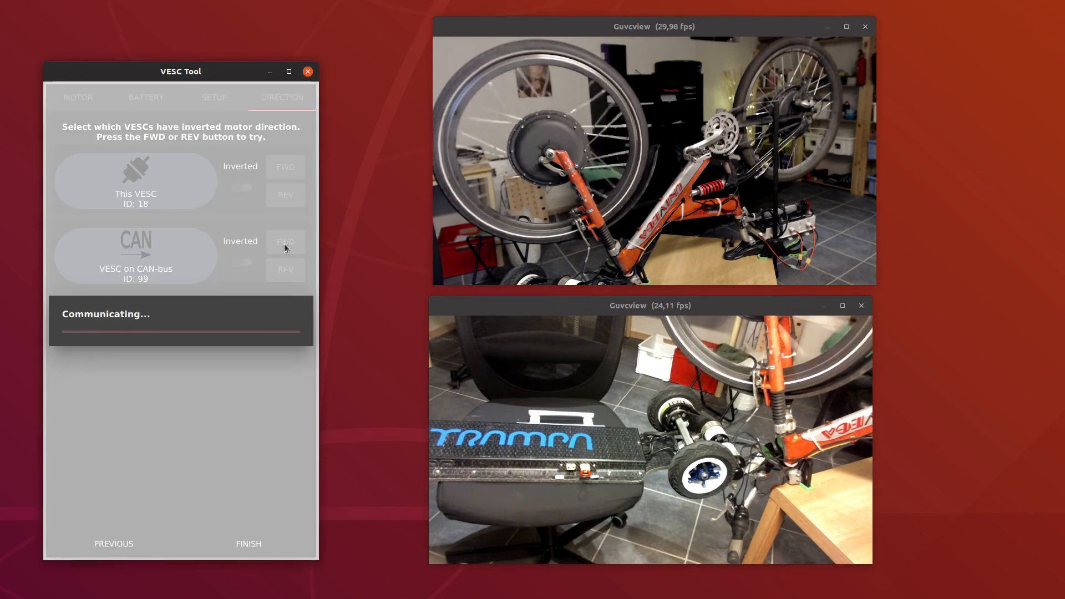
left_click(241, 261)
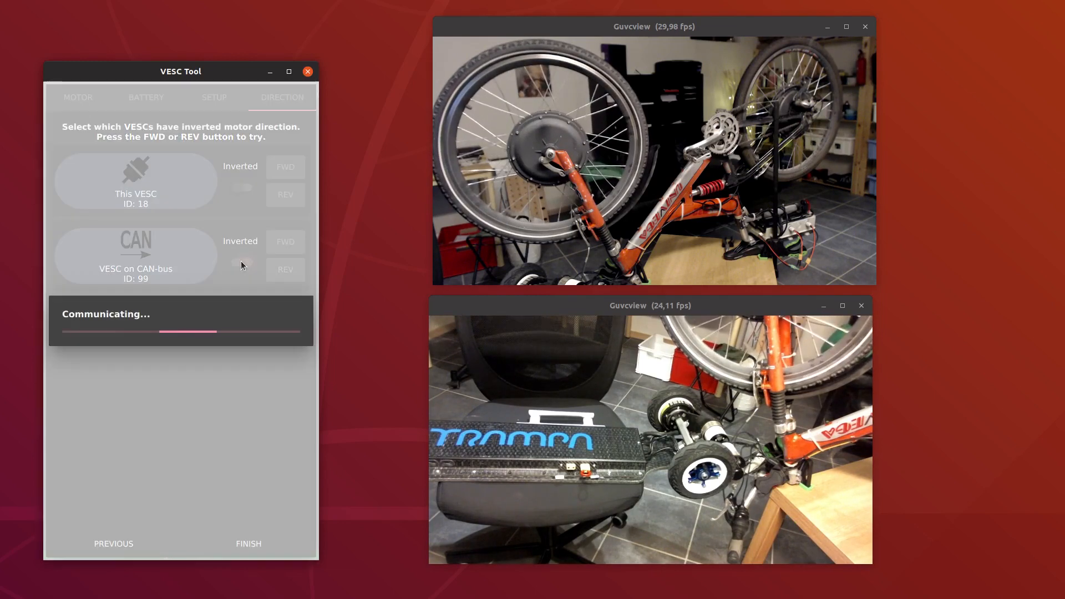
left_click(281, 240)
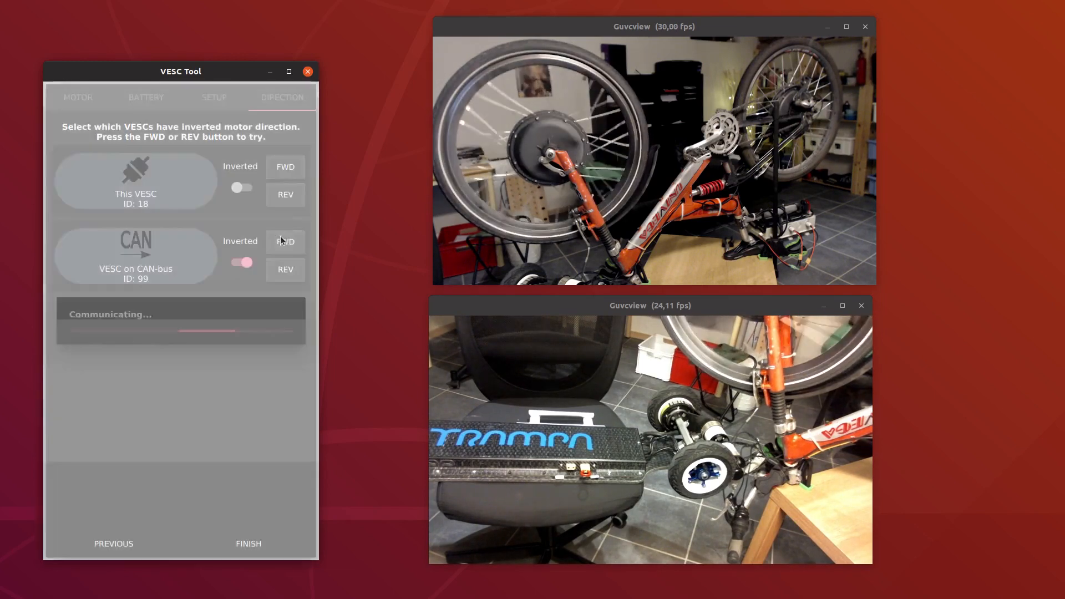
left_click(241, 262)
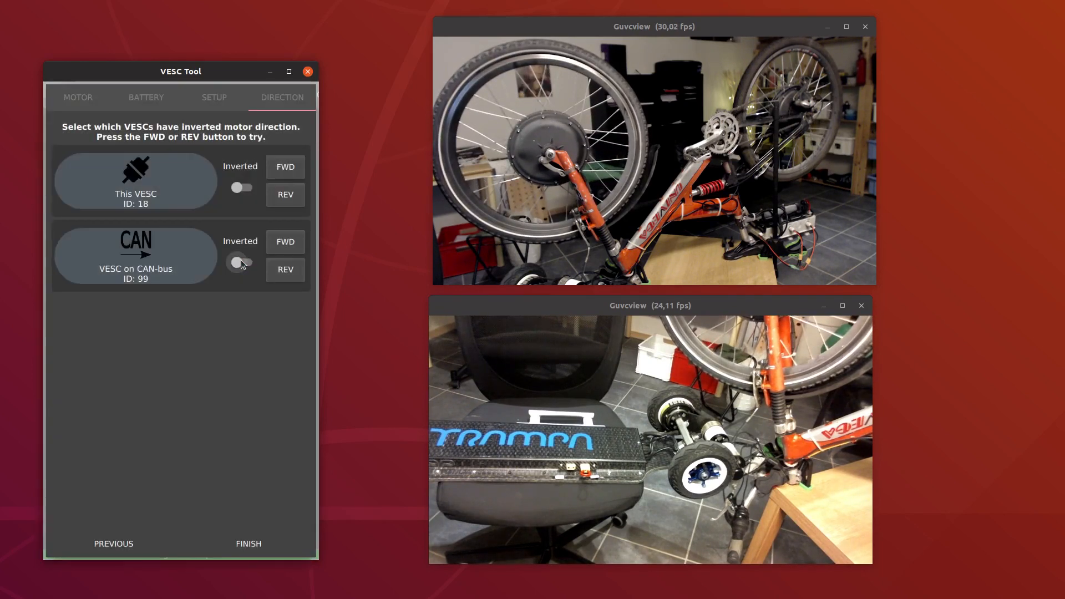
left_click(255, 541)
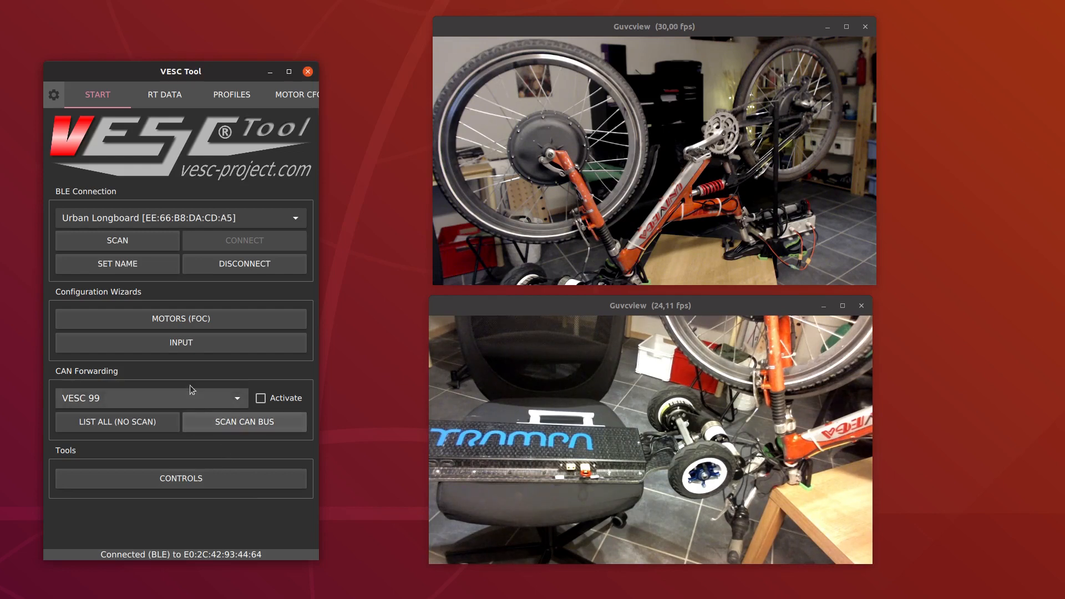
Start the input wizard for the CAN-bus VESC 99 and select the ADC input type for ebike throttles
left_click(183, 348)
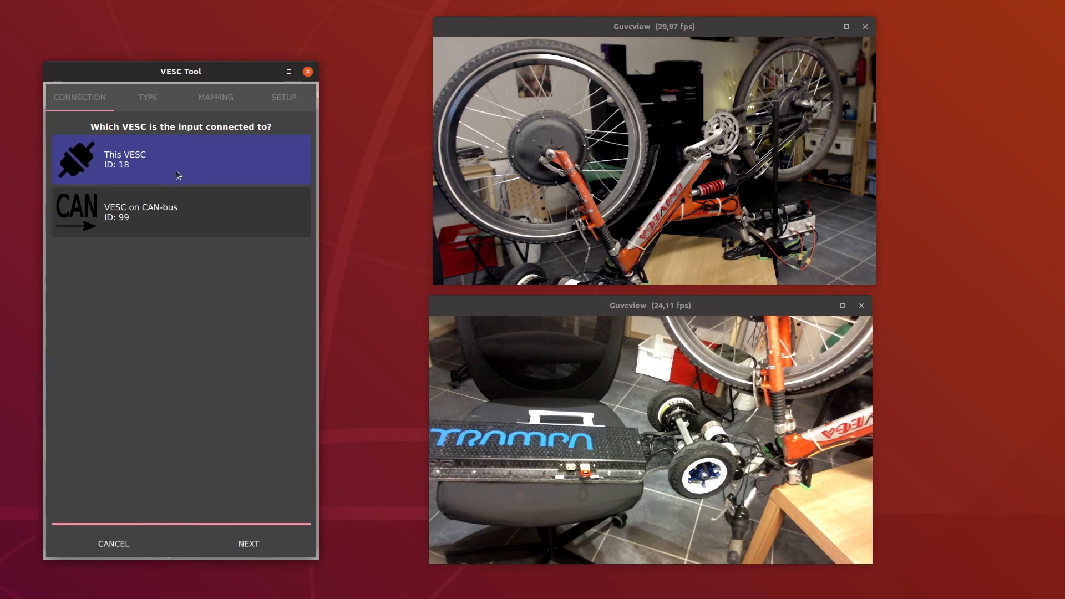
left_click(185, 214)
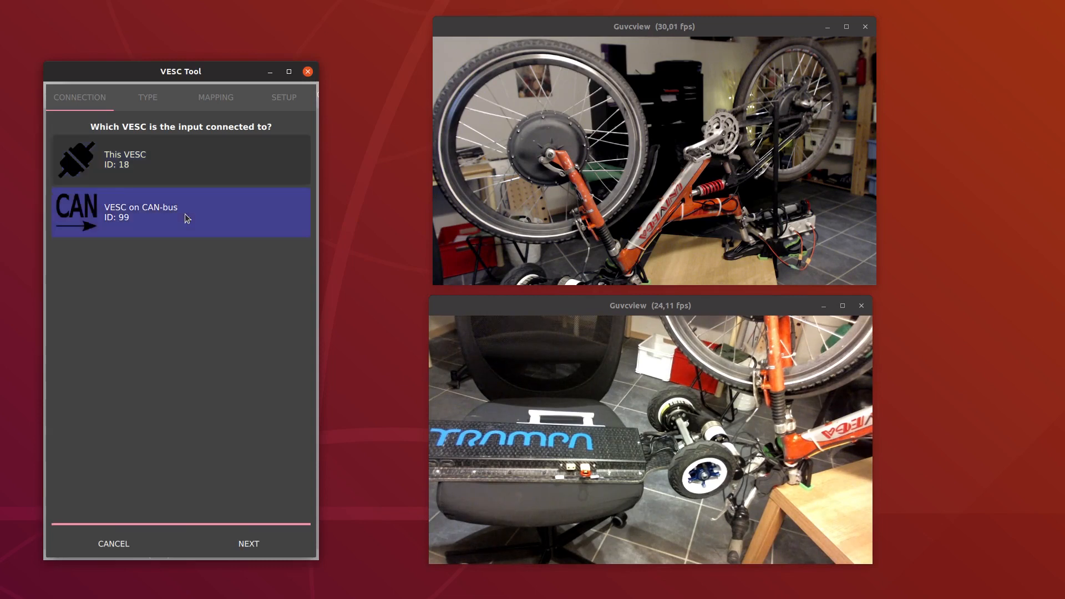
left_click(249, 533)
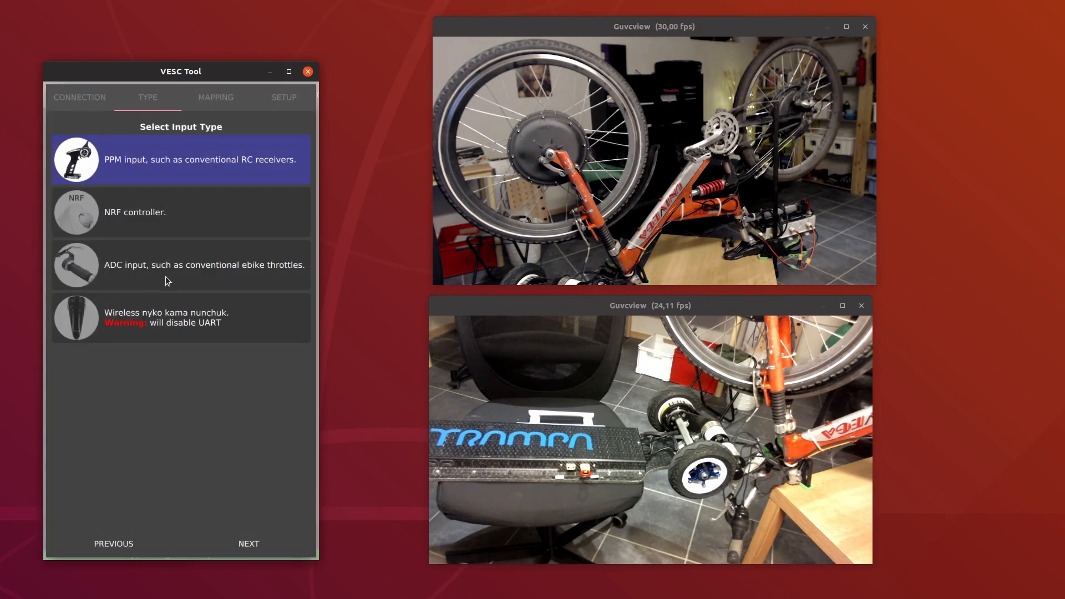
left_click(165, 276)
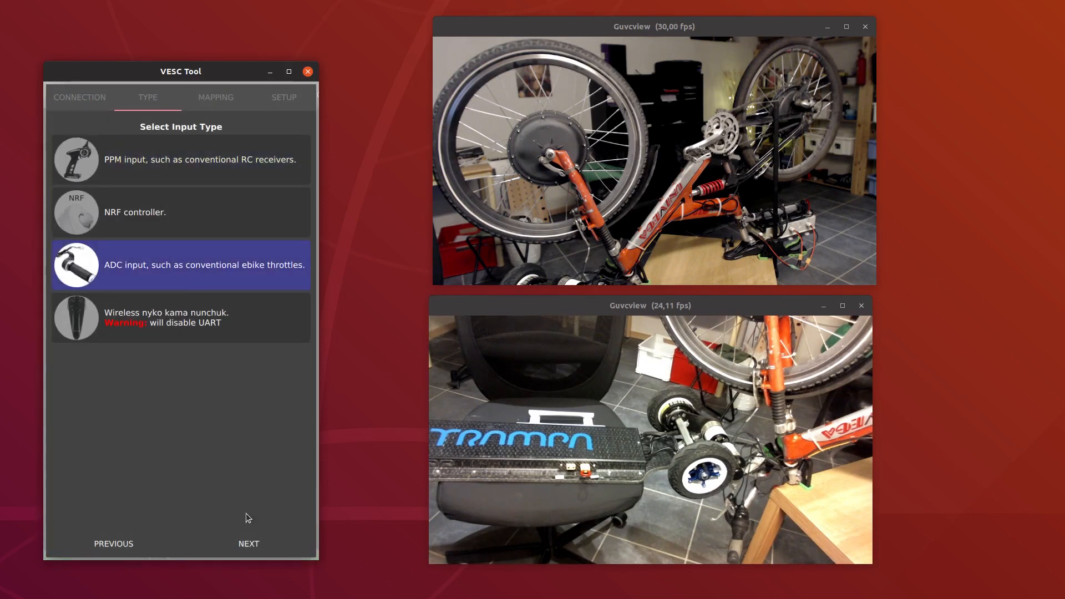
Complete the ADC throttle mapping, set the control type to Current No Reverse Brake ADC2, and finish the input wizard
left_click(255, 546)
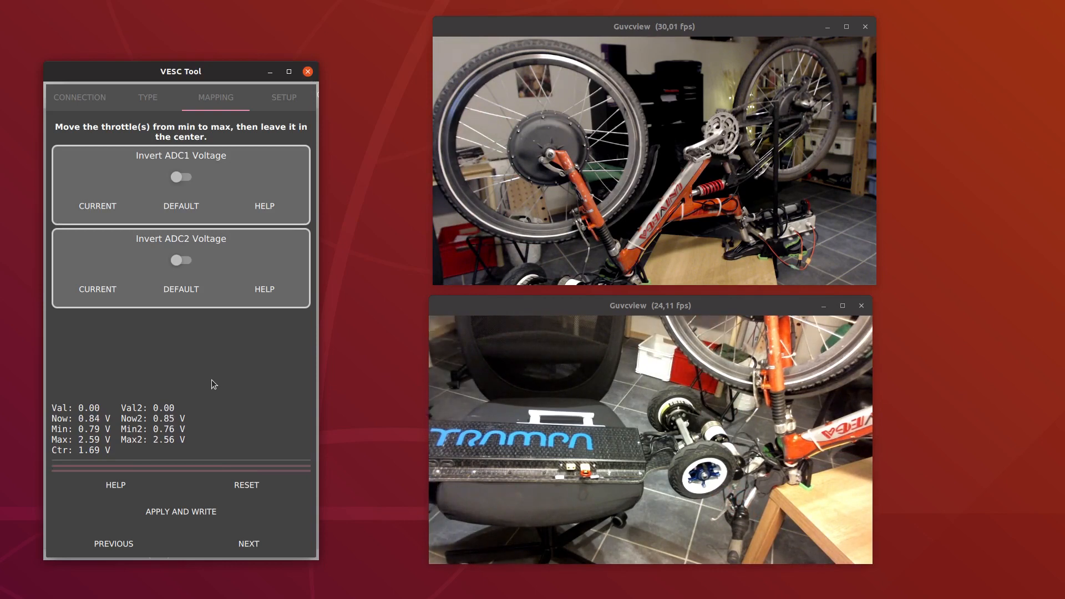
left_click(264, 544)
scroll(248, 358, "up", 10)
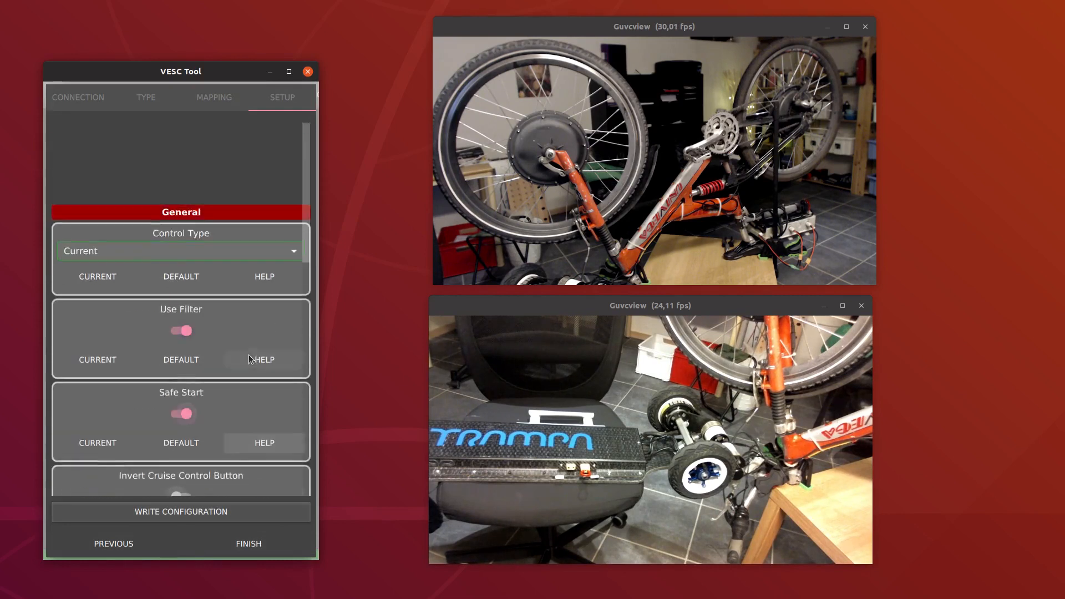
left_click(175, 168)
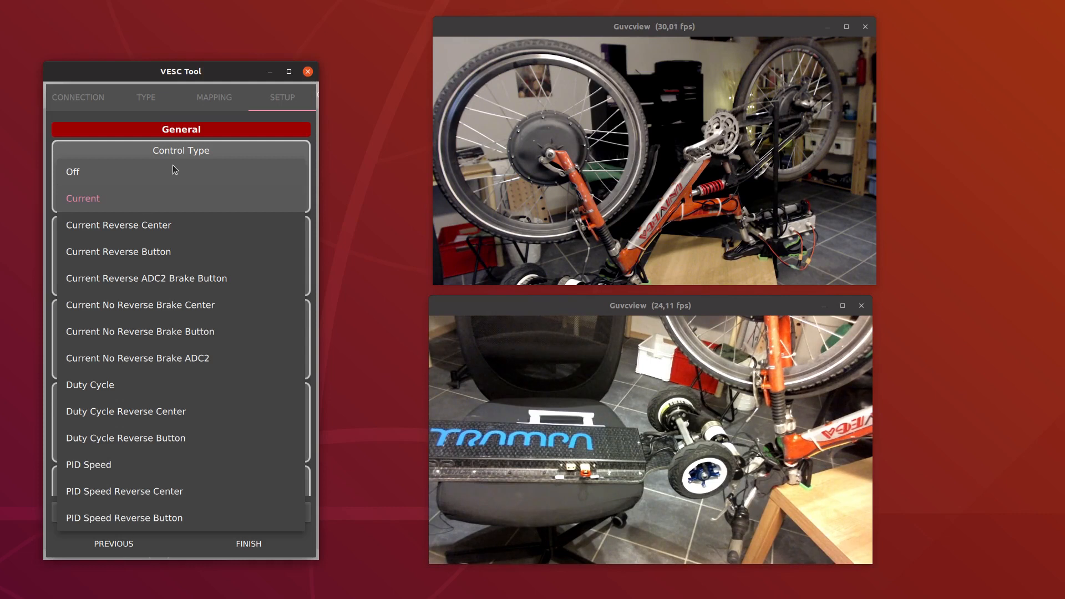
left_click(199, 358)
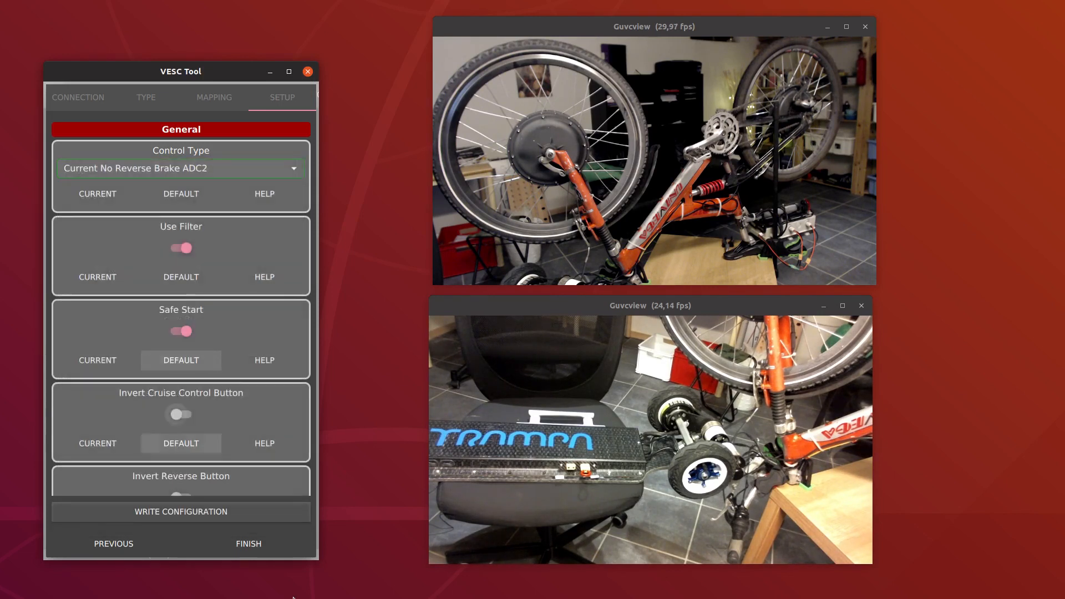
left_click(249, 544)
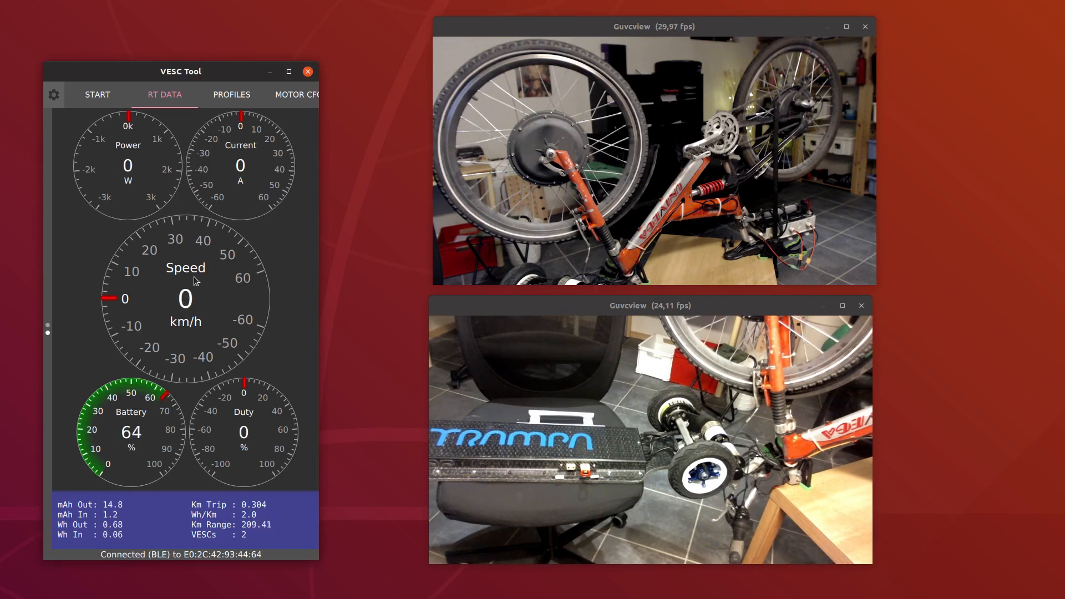
Add a profile named Slow with the default limits of 25 km/h forward and reverse
left_click_drag(183, 304, 55, 288)
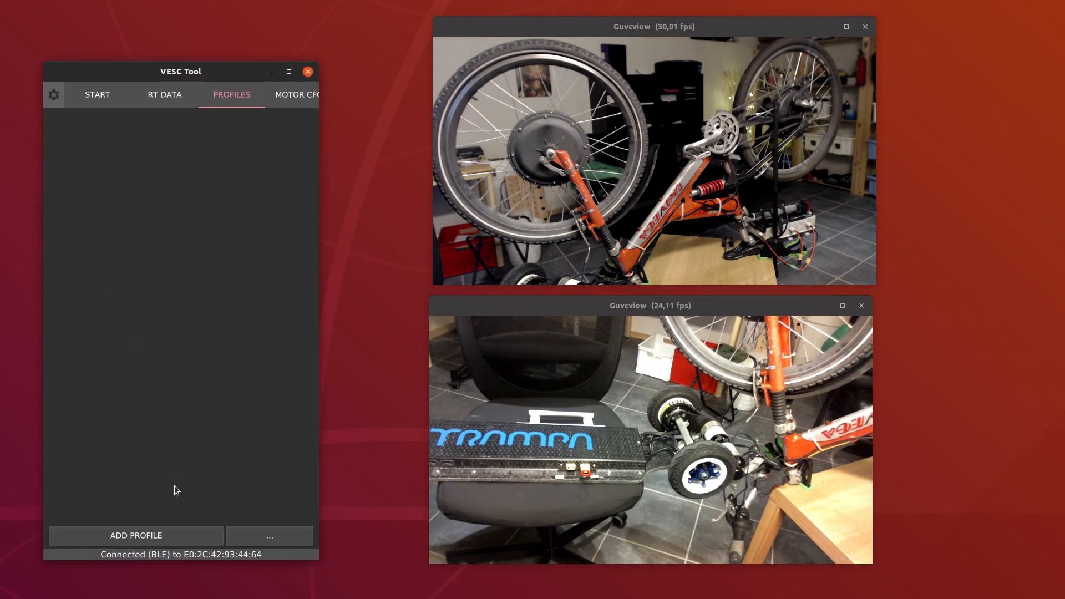
left_click(177, 530)
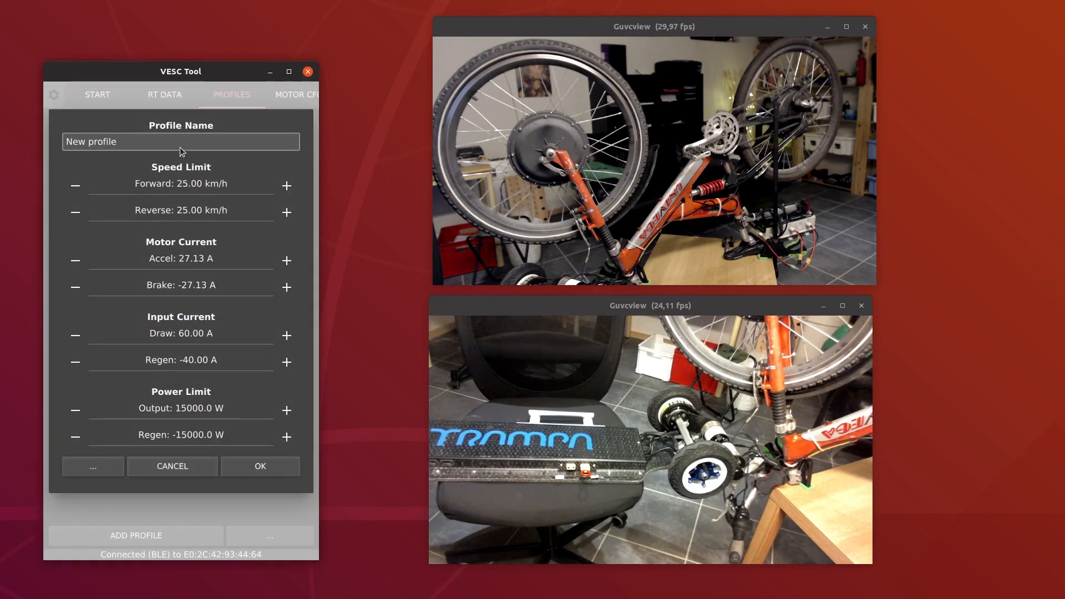
key("BackSpace")
key("BackSpace")
key("BackSpace")
key("BackSpace")
key("BackSpace")
key("BackSpace")
key("BackSpace")
key("BackSpace")
key("BackSpace")
key("BackSpace")
key("BackSpace")
type("Slow")
left_click(249, 463)
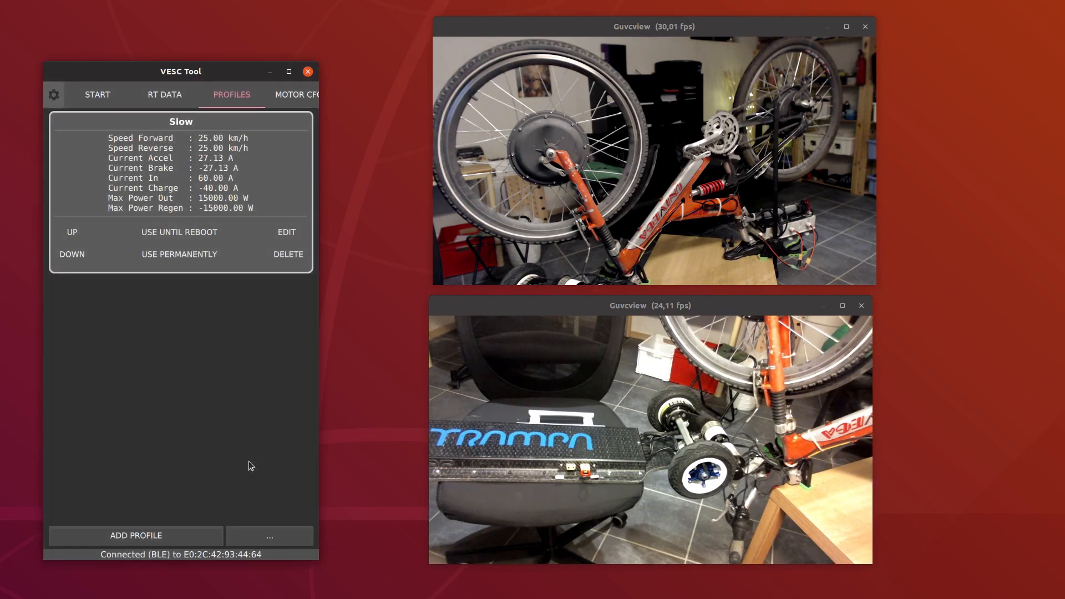
Start a second new profile and name it Unlimited
left_click(136, 536)
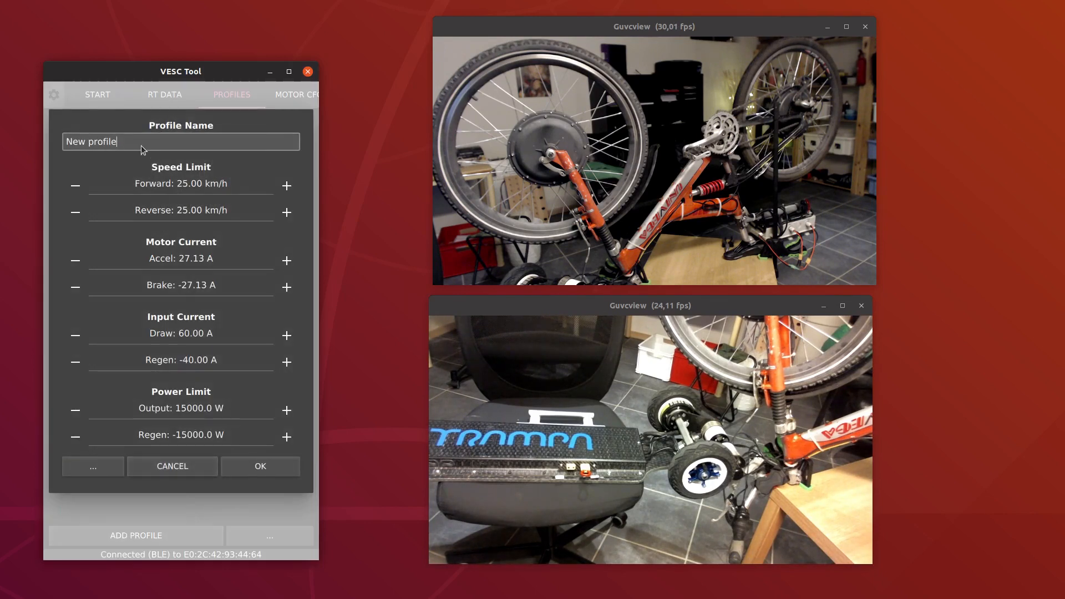
key("ctrl+BackSpace")
key("ctrl+BackSpace")
type("Unlimited")
Set the Unlimited profile's forward and reverse speed limits to 80 km/h and save the profile
left_click(261, 182)
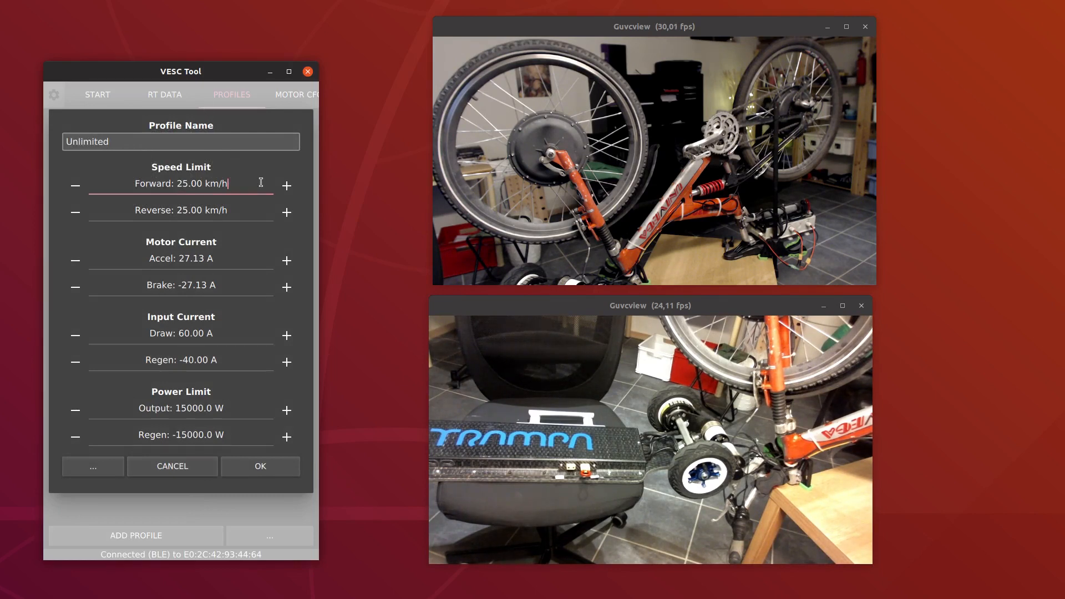
key("BackSpace")
key("BackSpace")
key("BackSpace")
key("BackSpace")
key("BackSpace")
key("BackSpace")
key("BackSpace")
key("BackSpace")
key("BackSpace")
key("BackSpace")
type("80")
left_click(255, 206)
key("BackSpace")
key("BackSpace")
key("BackSpace")
key("BackSpace")
key("BackSpace")
key("BackSpace")
key("BackSpace")
key("BackSpace")
key("BackSpace")
key("BackSpace")
key("BackSpace")
key("BackSpace")
key("BackSpace")
key("BackSpace")
key("BackSpace")
key("BackSpace")
key("BackSpace")
key("BackSpace")
key("BackSpace")
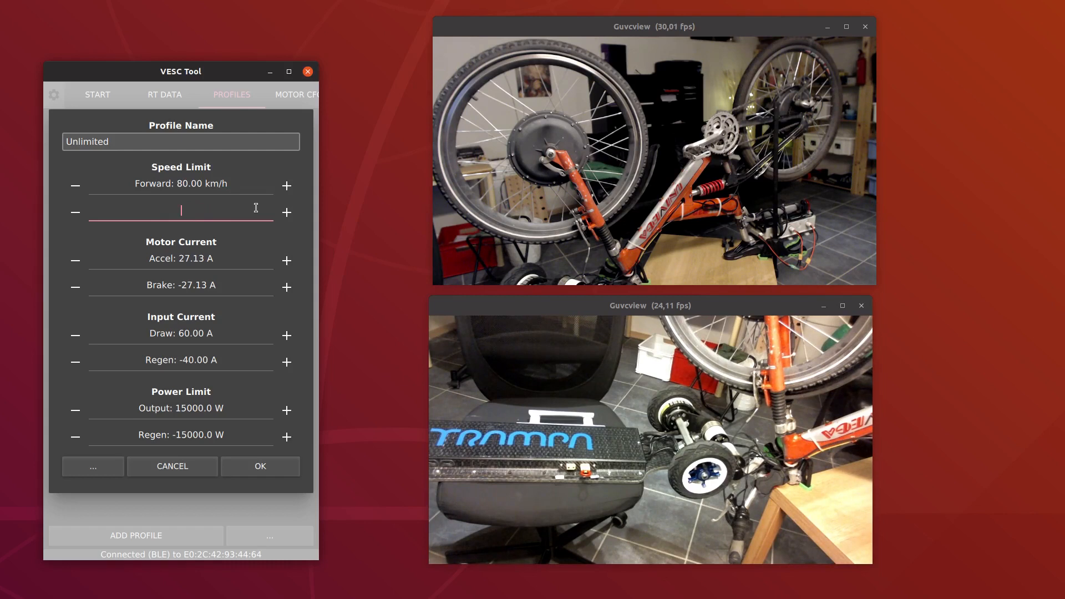
type("80")
left_click(267, 464)
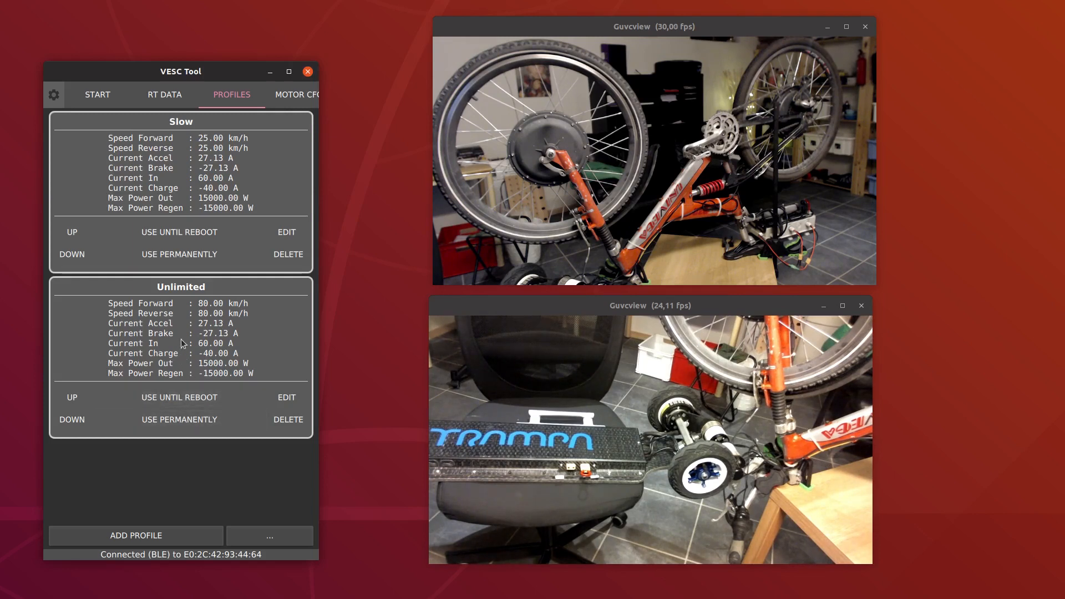
Apply the Unlimited profile until reboot and check the real-time data gauges
left_click(203, 395)
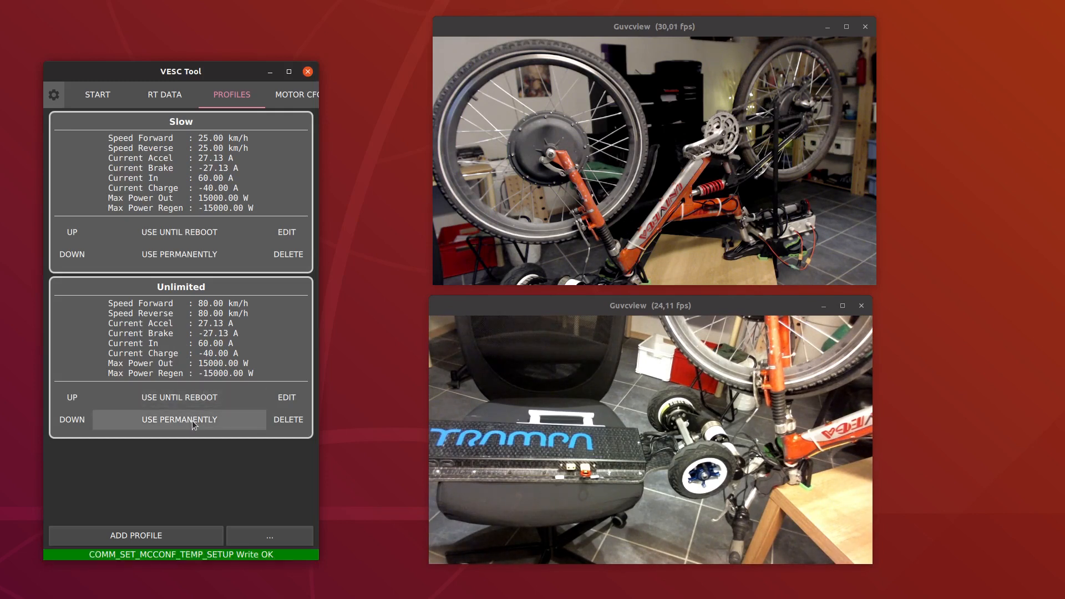
left_click_drag(193, 425, 350, 400)
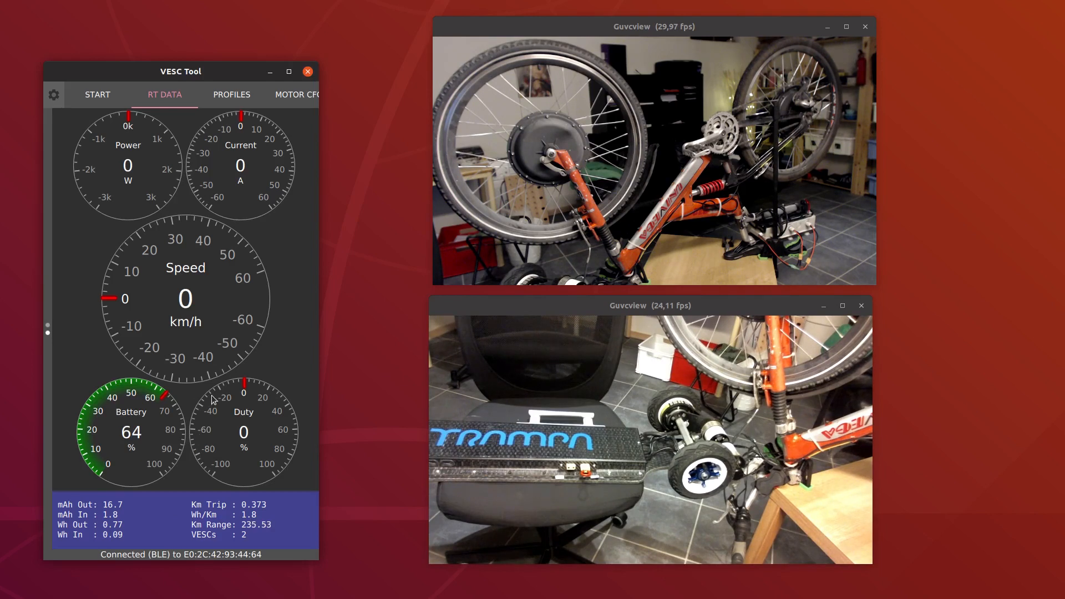
left_click_drag(239, 366, 78, 365)
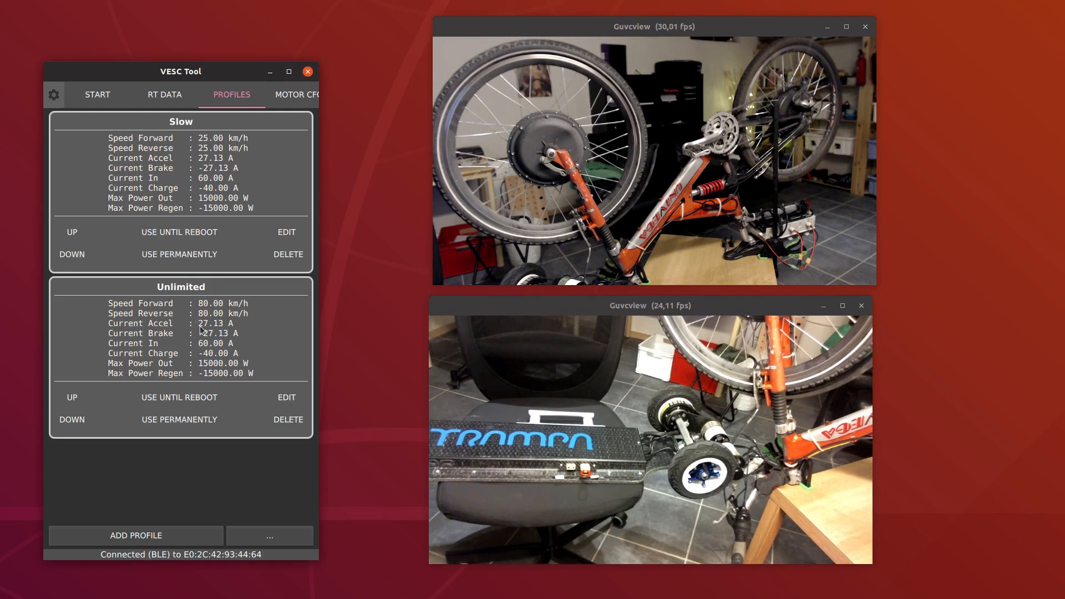
Examine the motor configuration categories and General Current settings, followed by the app configuration and firmware pages
left_click_drag(191, 334, 84, 328)
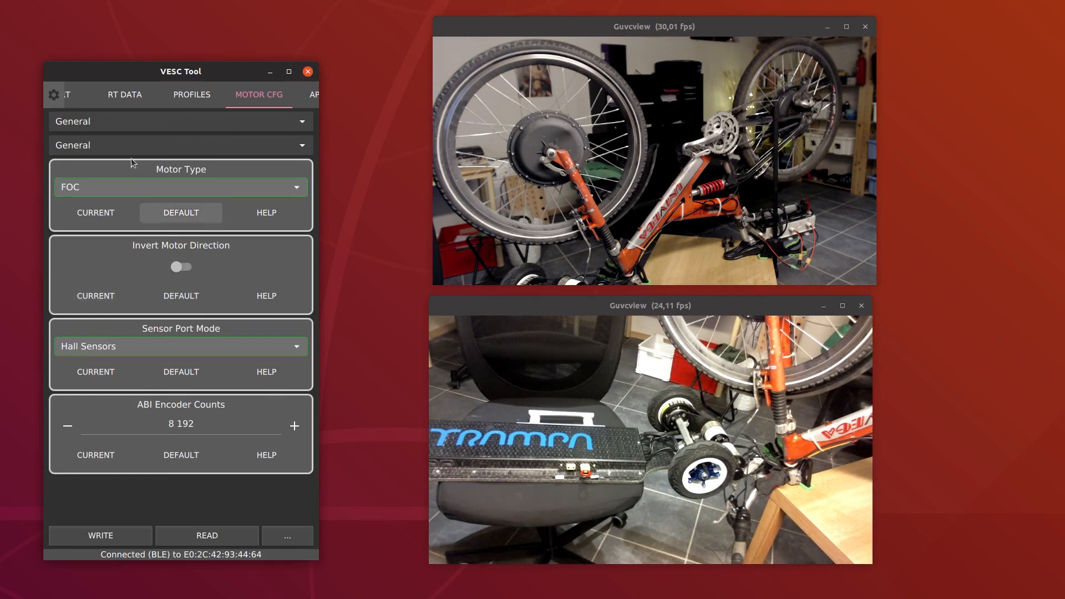
left_click(150, 128)
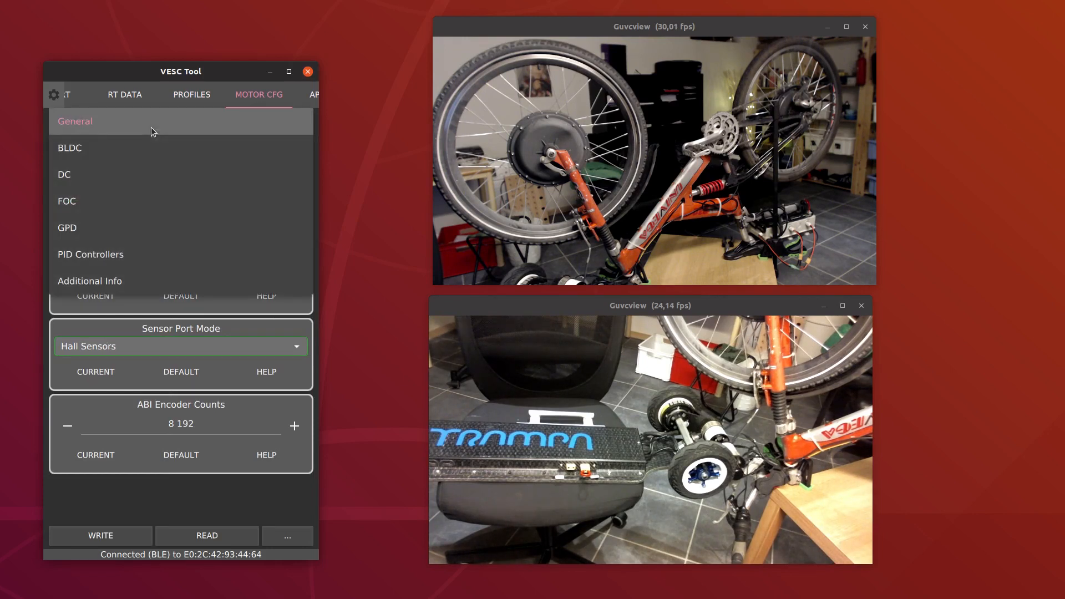
left_click(151, 128)
left_click(156, 145)
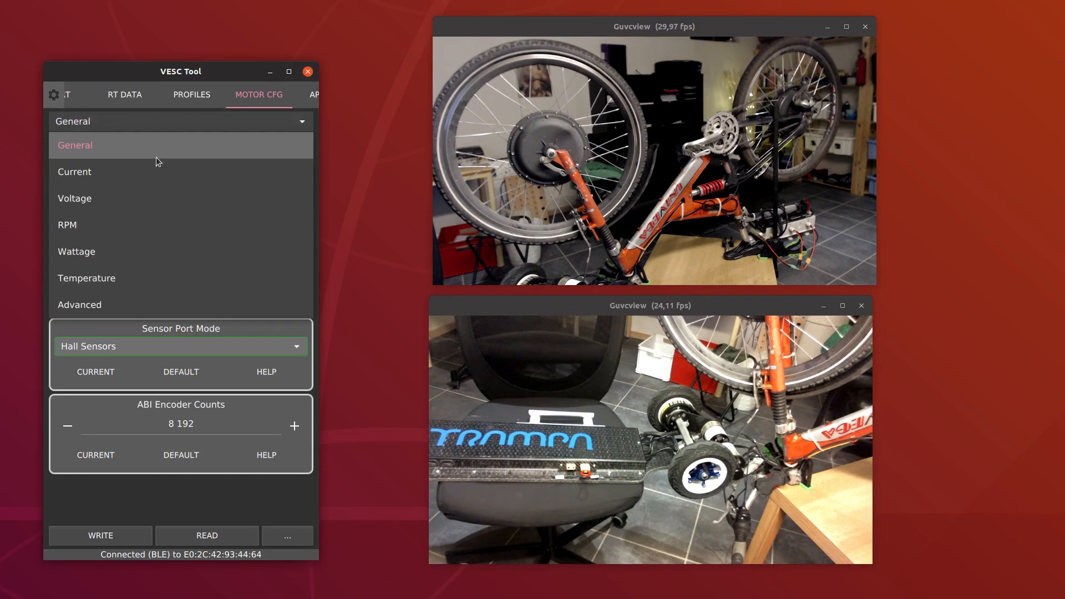
left_click(155, 181)
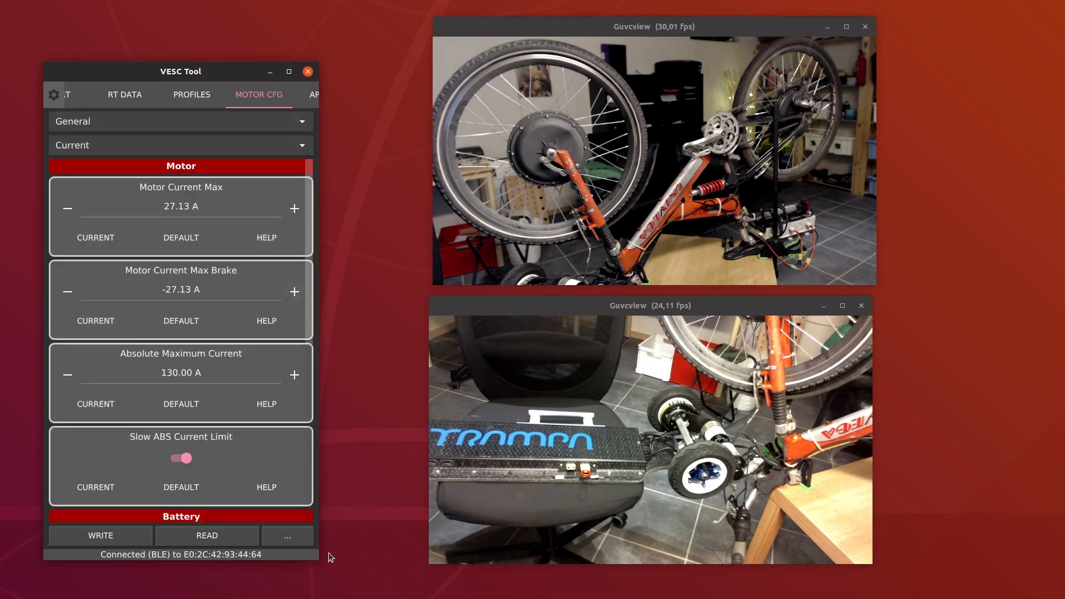
left_click_drag(321, 559, 313, 493)
left_click(278, 104)
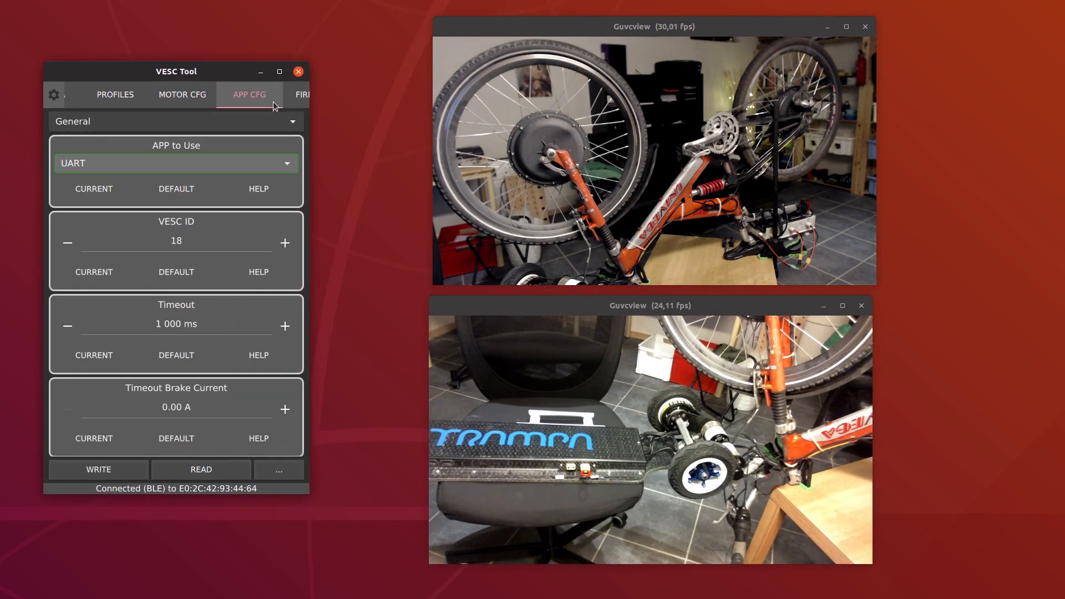
left_click(292, 98)
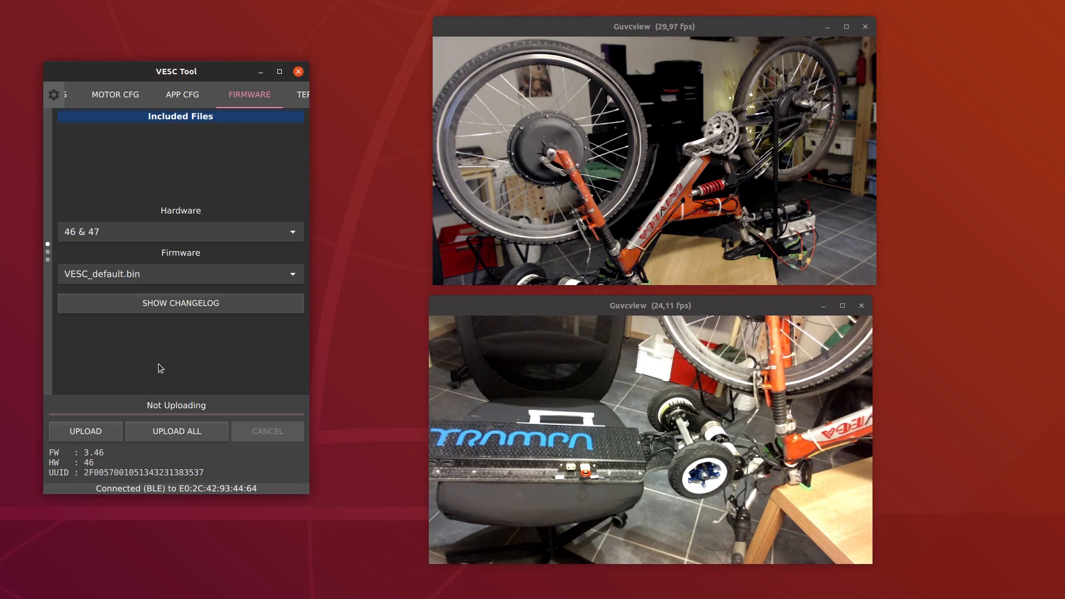
Disconnect from the Ebike VESC and connect over BLE to Urban Longboard
left_click_drag(158, 364, 241, 355)
left_click_drag(91, 303, 242, 318)
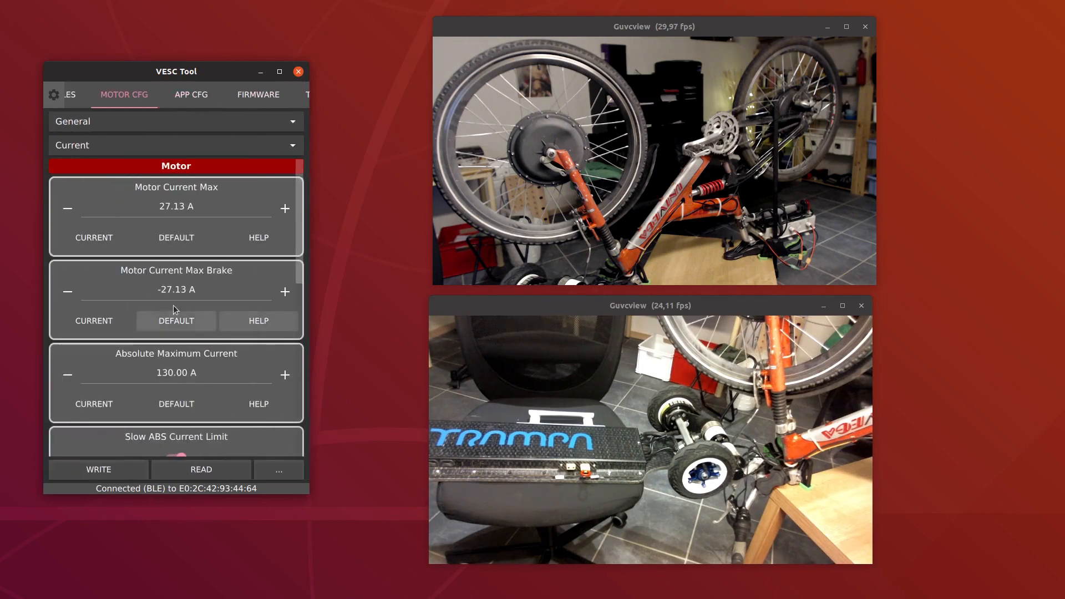
left_click_drag(155, 304, 311, 281)
left_click_drag(48, 292, 204, 257)
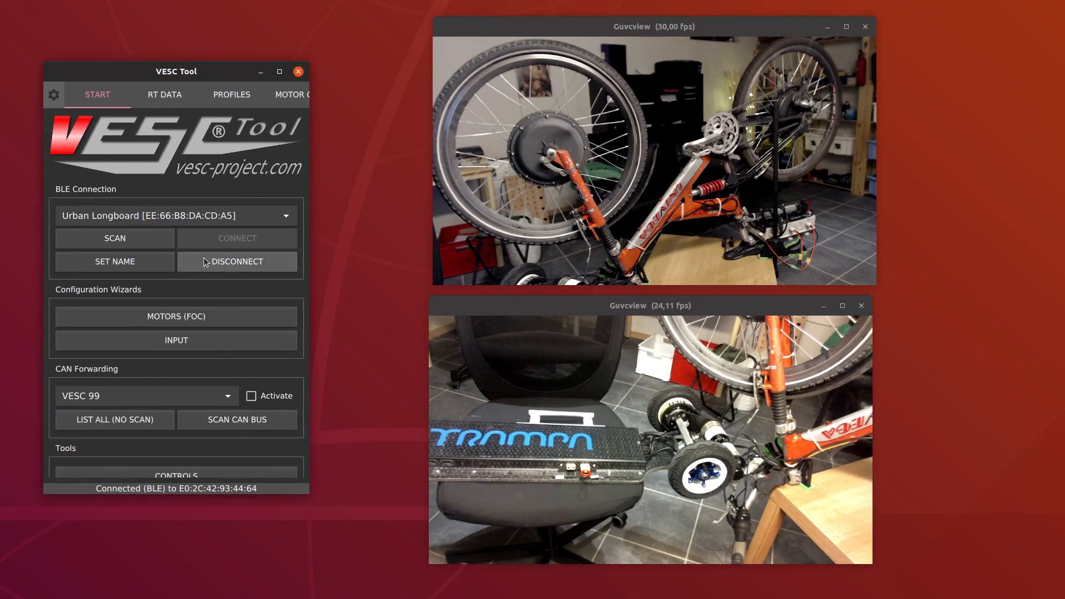
left_click(184, 265)
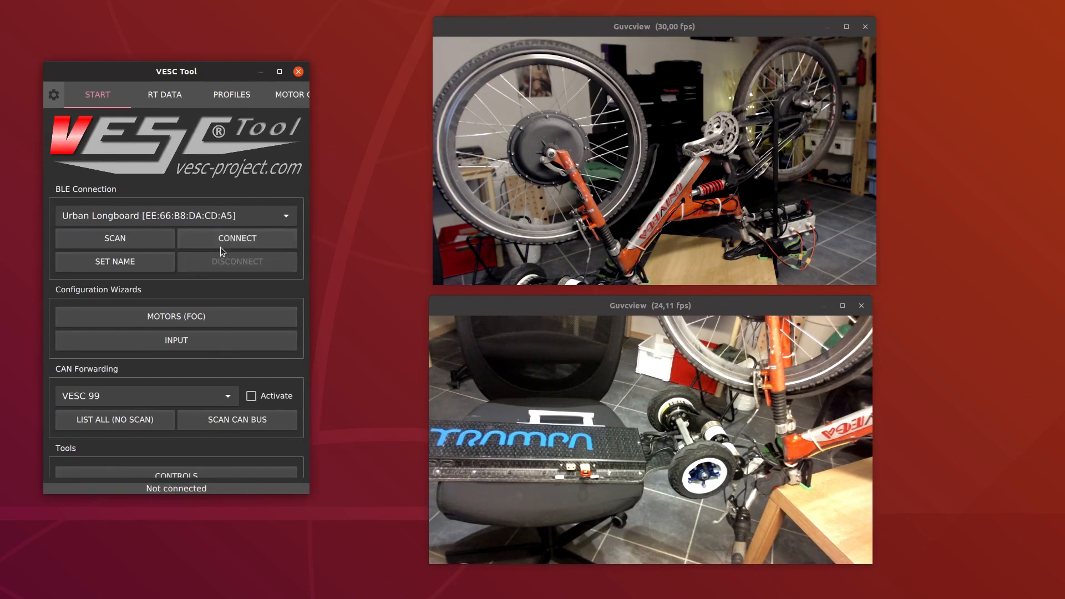
left_click(248, 213)
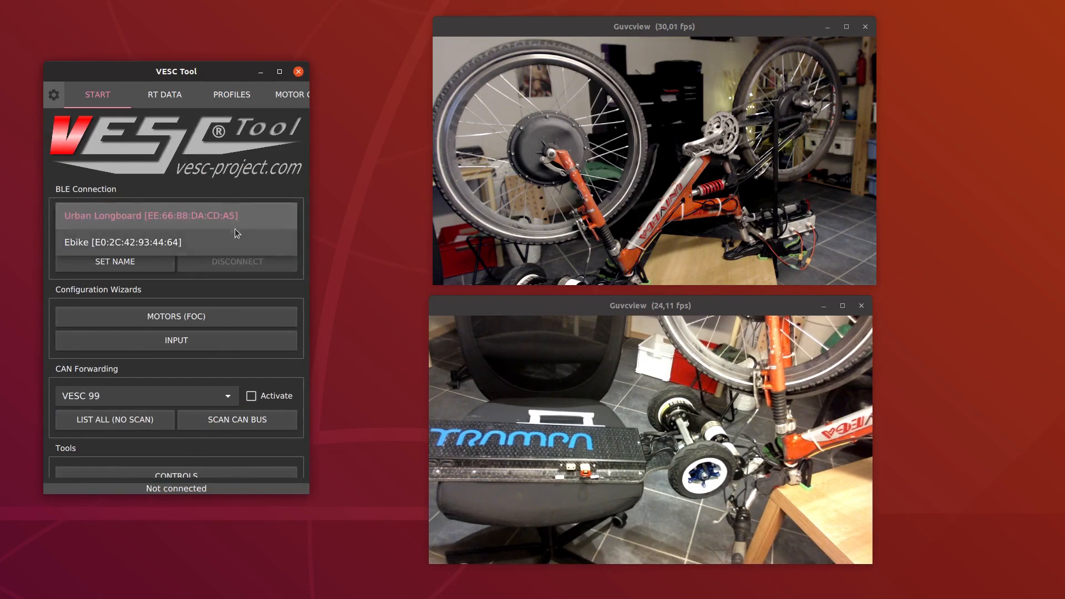
left_click(233, 217)
left_click(232, 243)
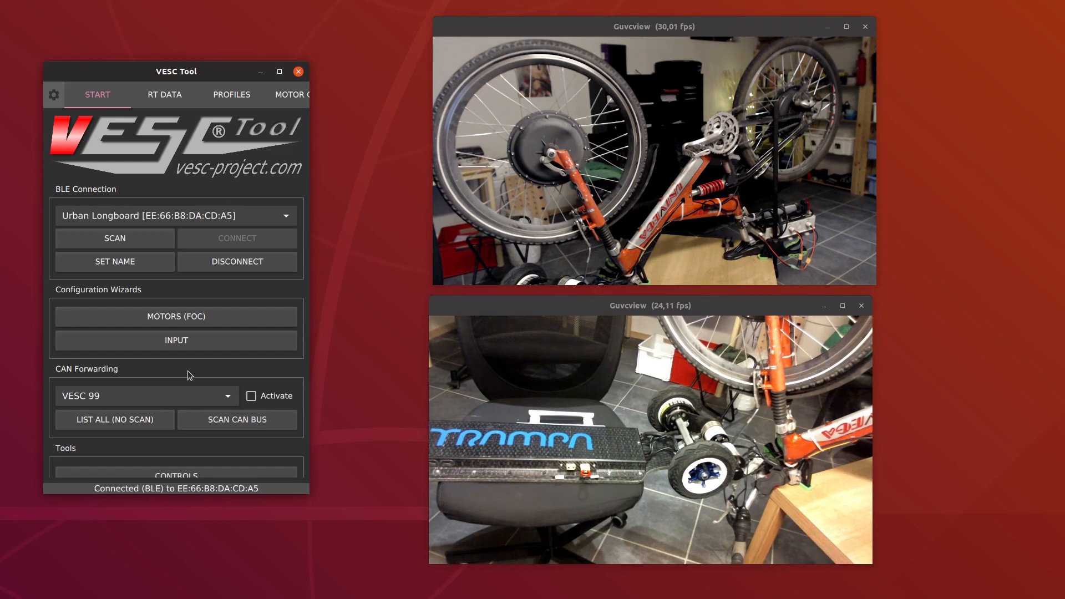
Scan the CAN bus, start the FOC motor wizard, and choose the Medium Outrunner (~750 g) motor
left_click(221, 416)
left_click(200, 322)
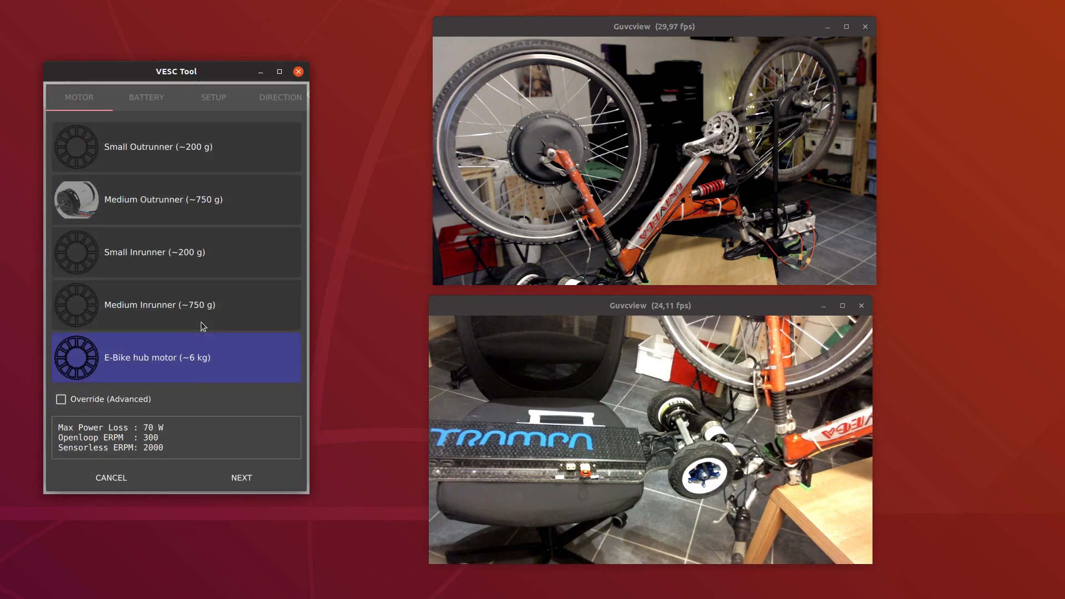
left_click(181, 217)
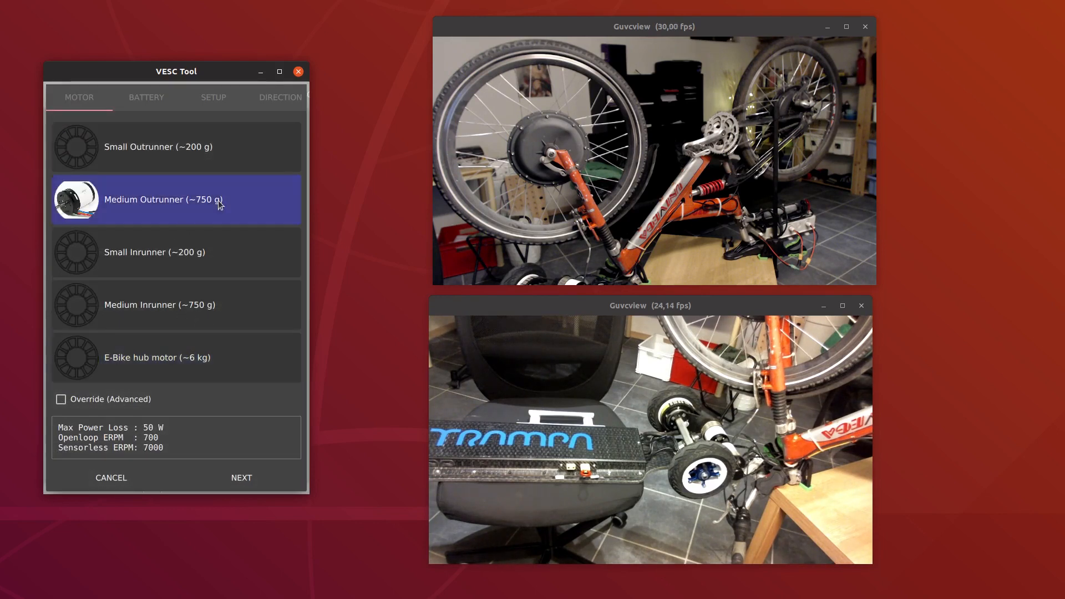
left_click(256, 481)
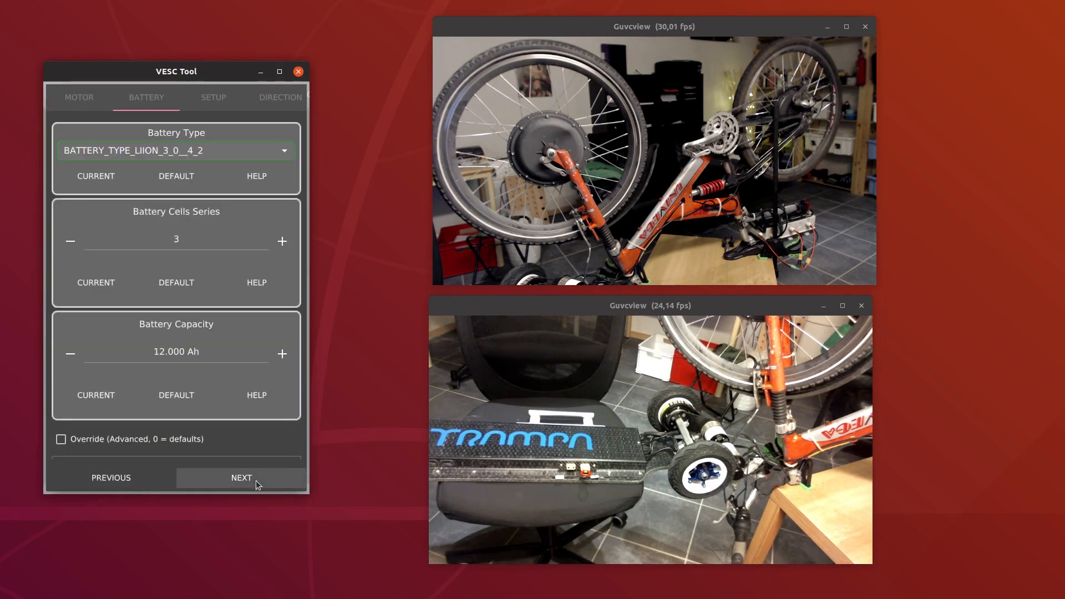
Set the battery cells in series to 12 and continue to the drive setup
left_click(283, 240)
left_click(282, 241)
left_click(282, 241)
left_click(282, 241)
left_click(282, 241)
left_click(282, 241)
left_click(282, 241)
left_click(282, 240)
left_click(282, 241)
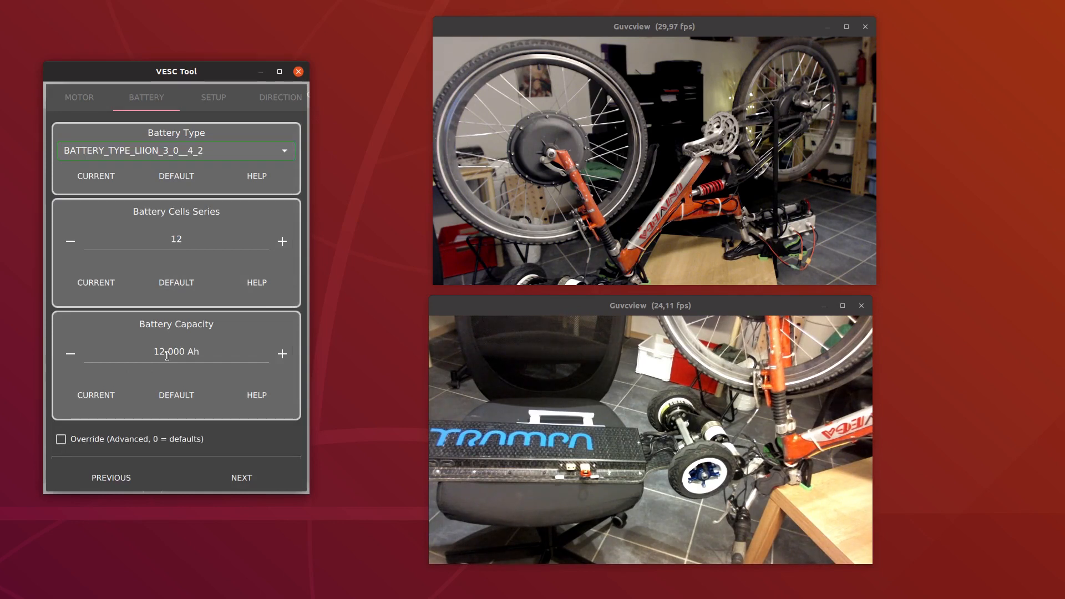
left_click(267, 484)
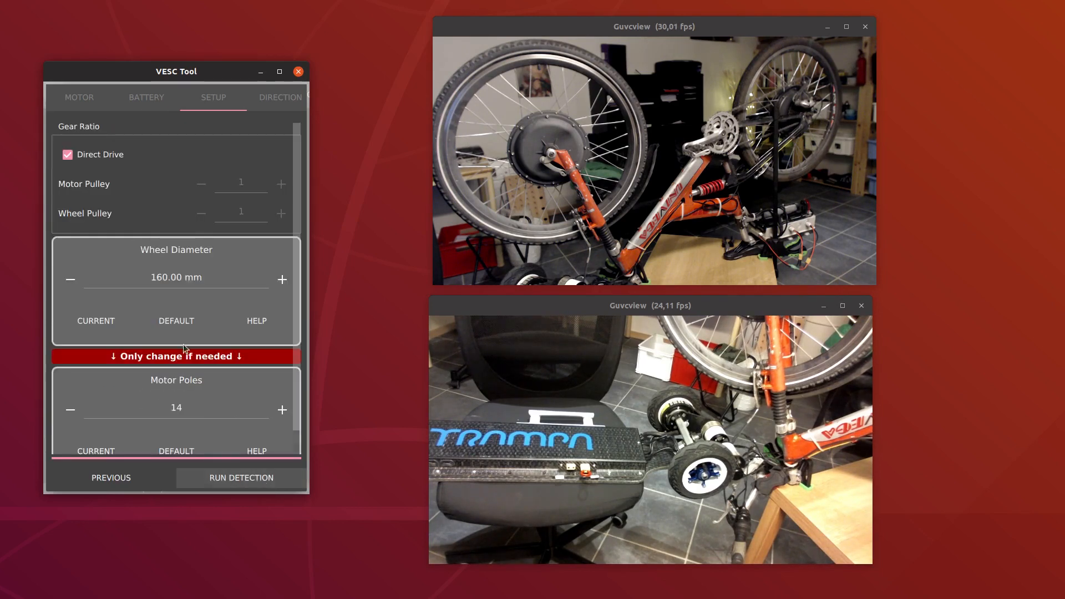
Disable direct drive and set the gear ratio to a 14-tooth motor pulley and a 62-tooth wheel pulley
left_click(95, 158)
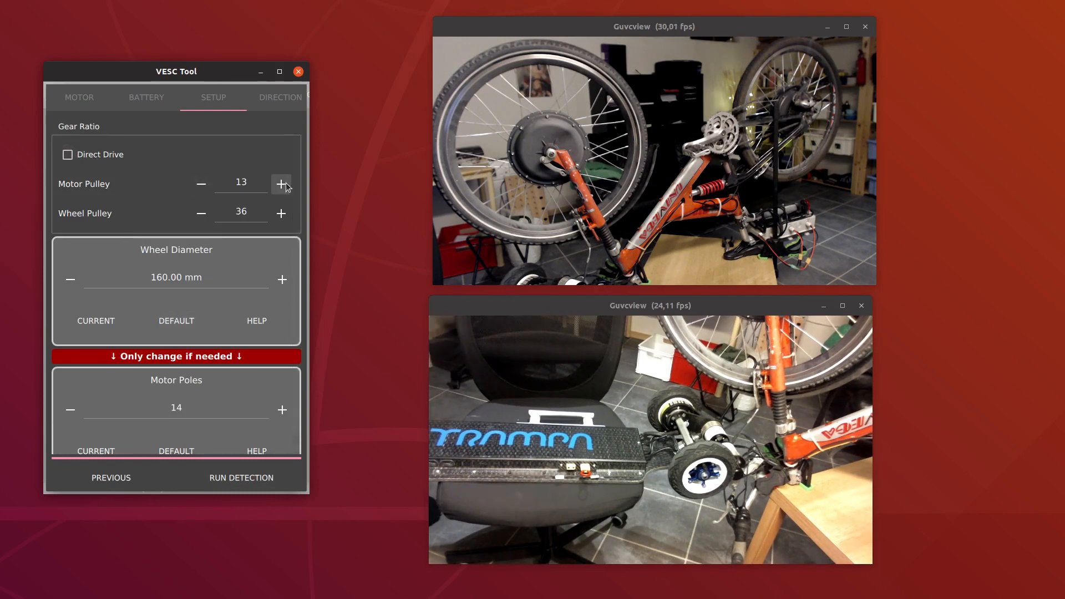
left_click(281, 213)
left_click(280, 213)
left_click(280, 213)
left_click(281, 213)
left_click(280, 213)
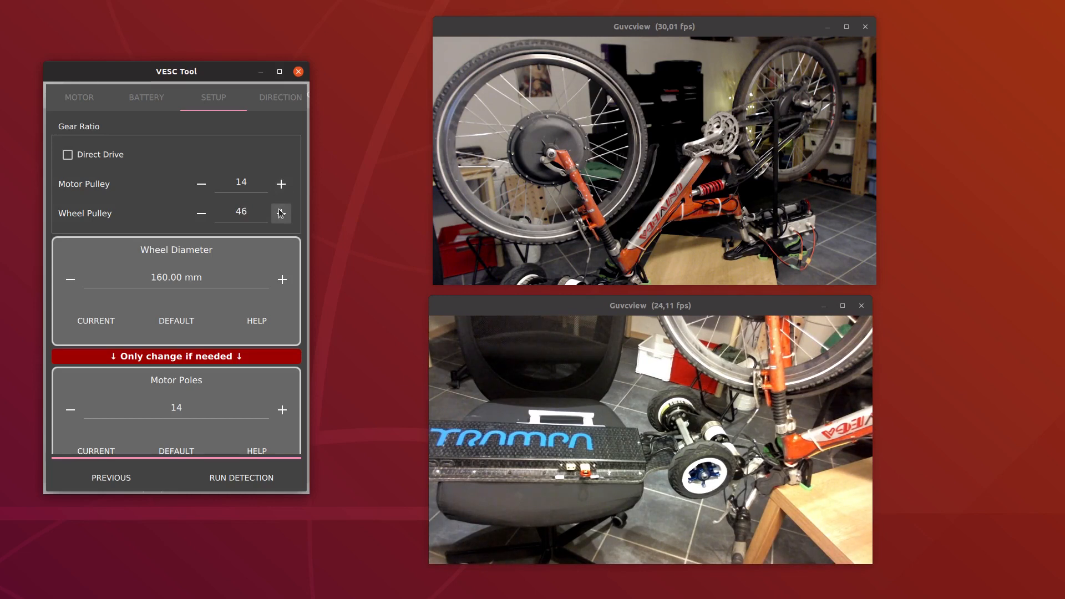
left_click(281, 213)
left_click(281, 213)
left_click(280, 213)
left_click(281, 213)
left_click(281, 213)
left_click(280, 213)
left_click(281, 213)
left_click(281, 212)
left_click(280, 213)
Run FOC parameter detection on the longboard's motors
left_click(223, 485)
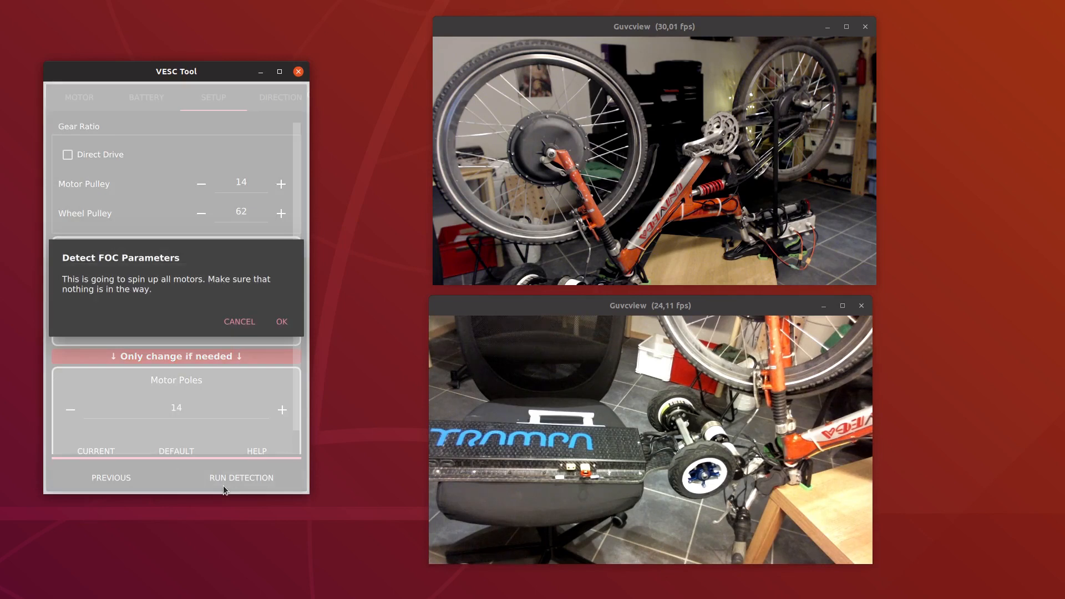
left_click(284, 322)
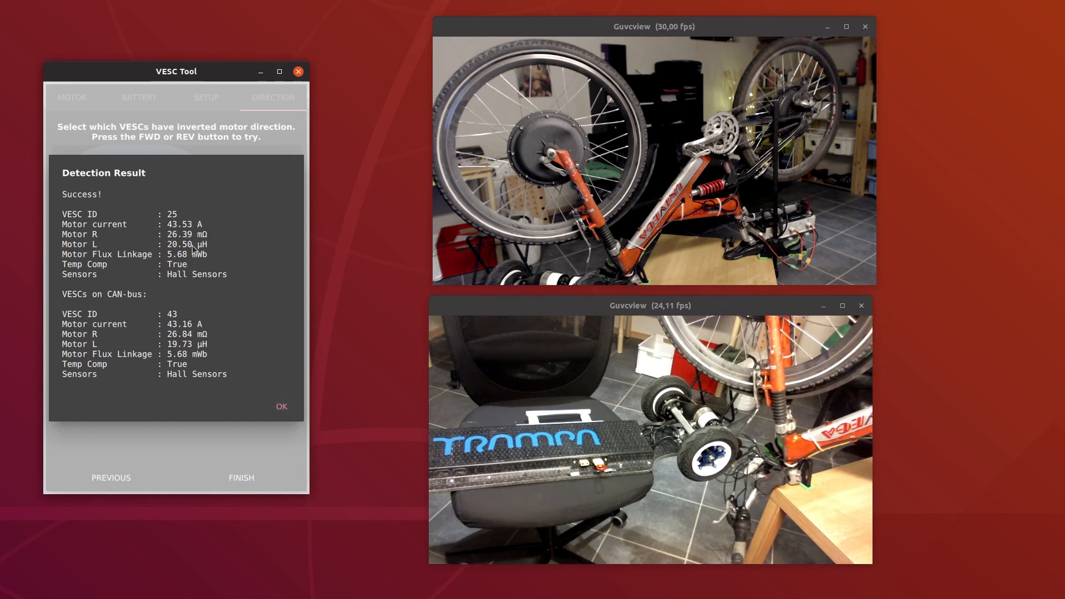
Test the forward direction of both longboard motors and finish the FOC motor wizard
left_click(286, 409)
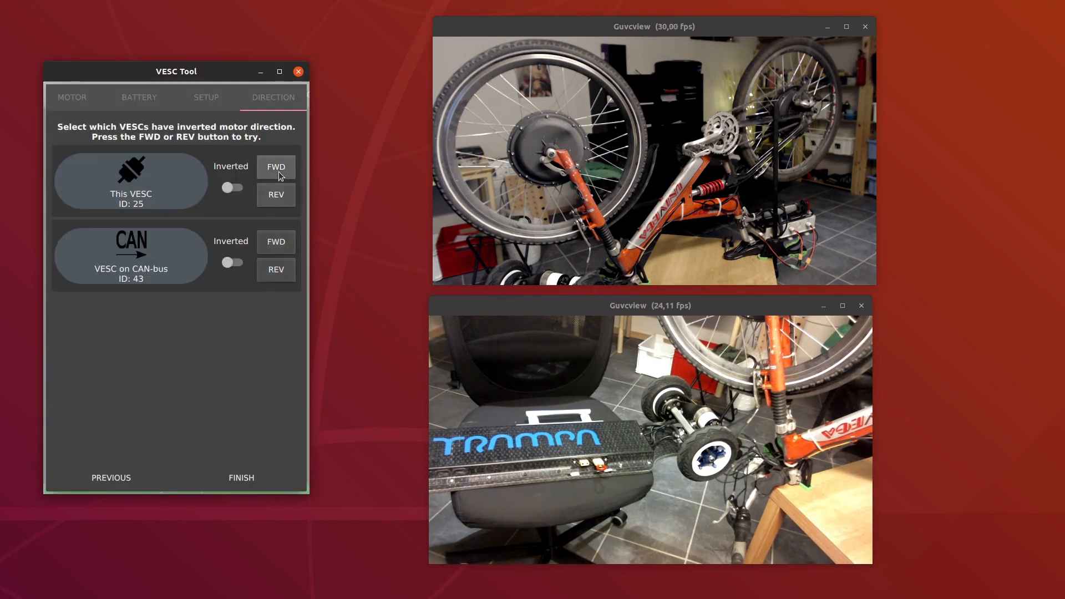
left_click(278, 172)
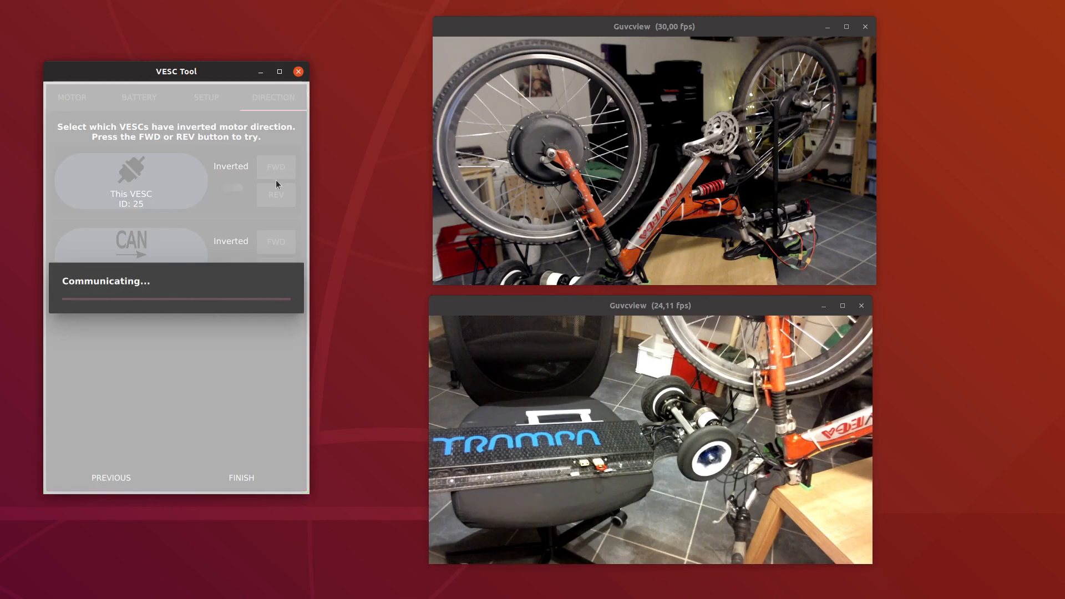
left_click(261, 240)
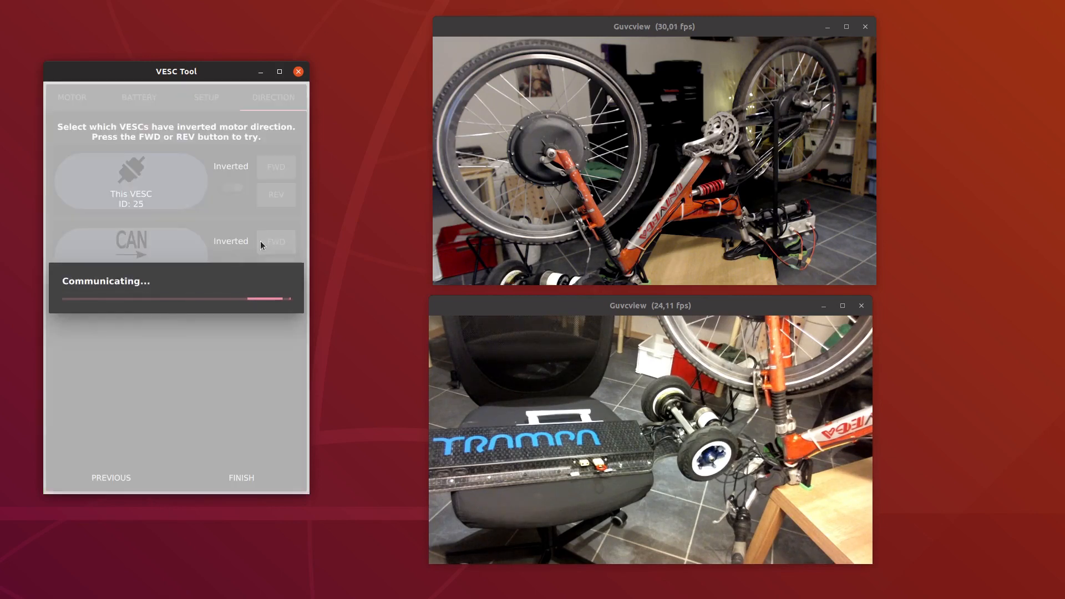
left_click(236, 477)
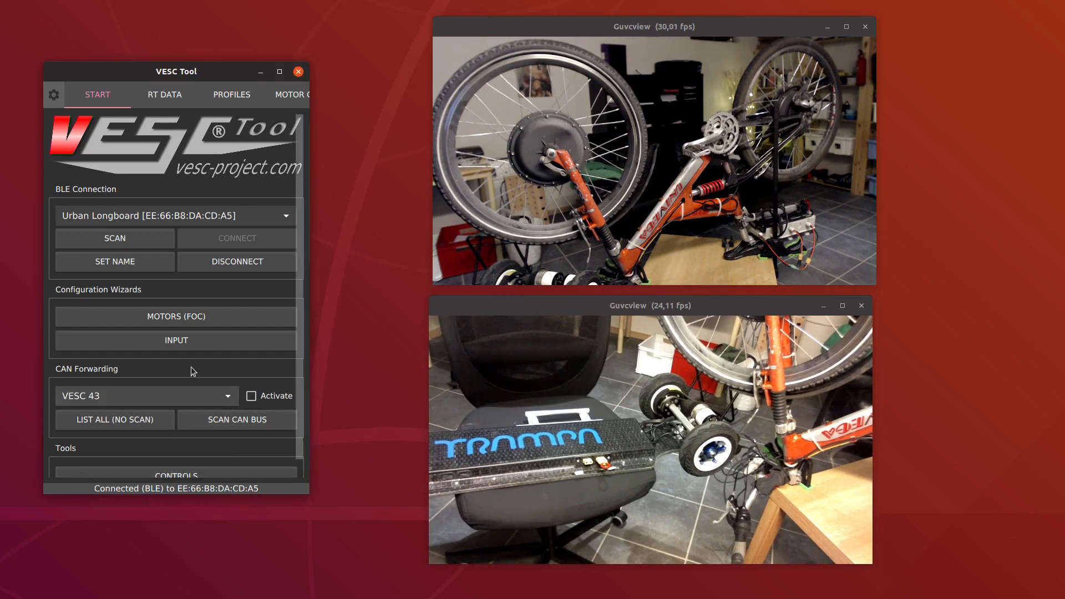
Start the input wizard for the directly connected VESC with ID 25 and choose the NRF controller input type
left_click(180, 340)
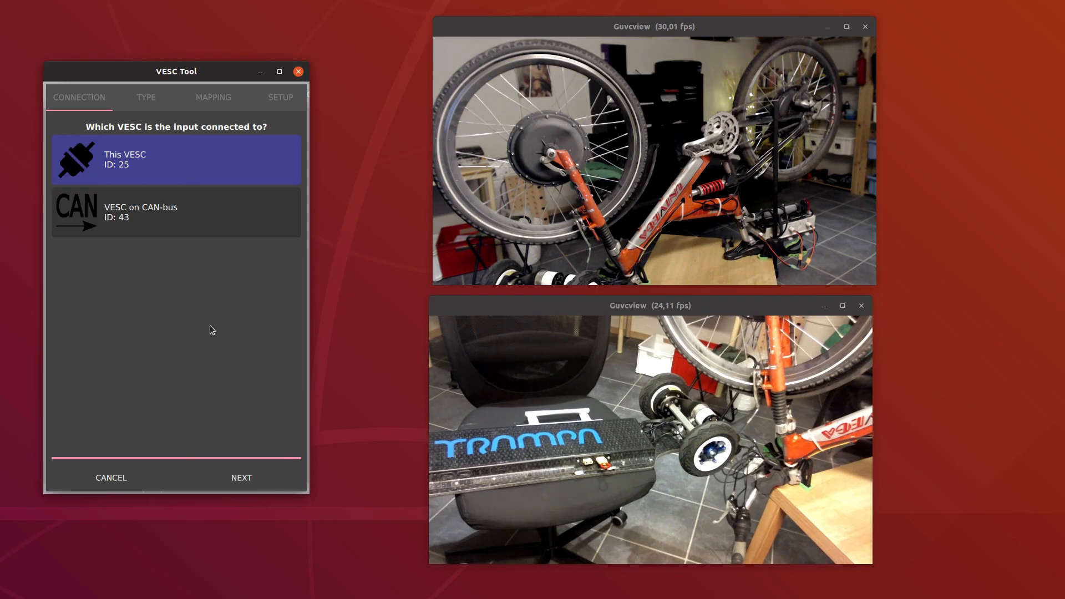
left_click(145, 226)
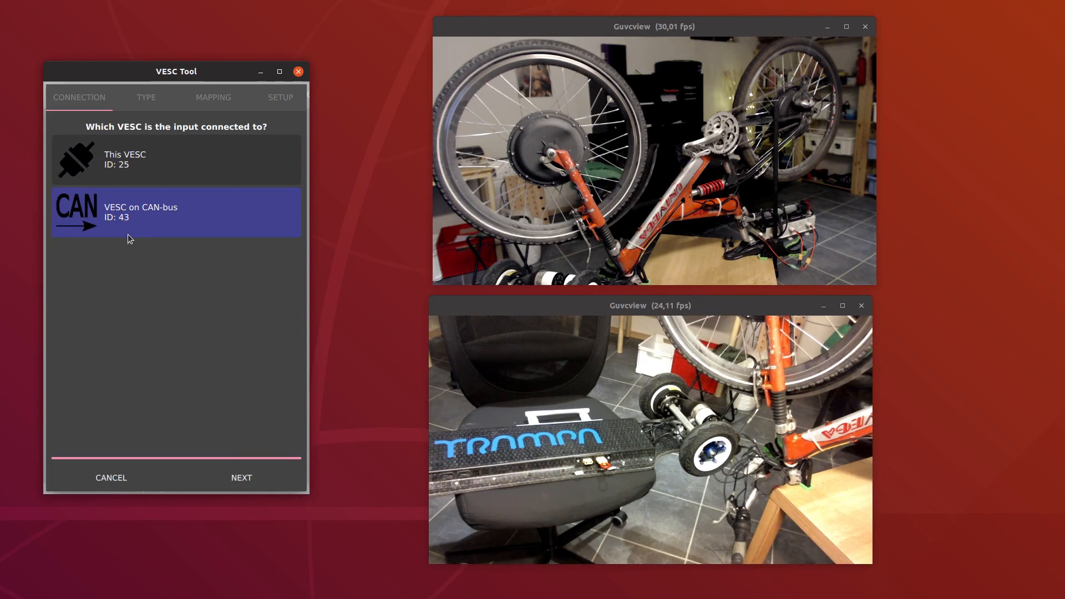
left_click(145, 173)
left_click(259, 483)
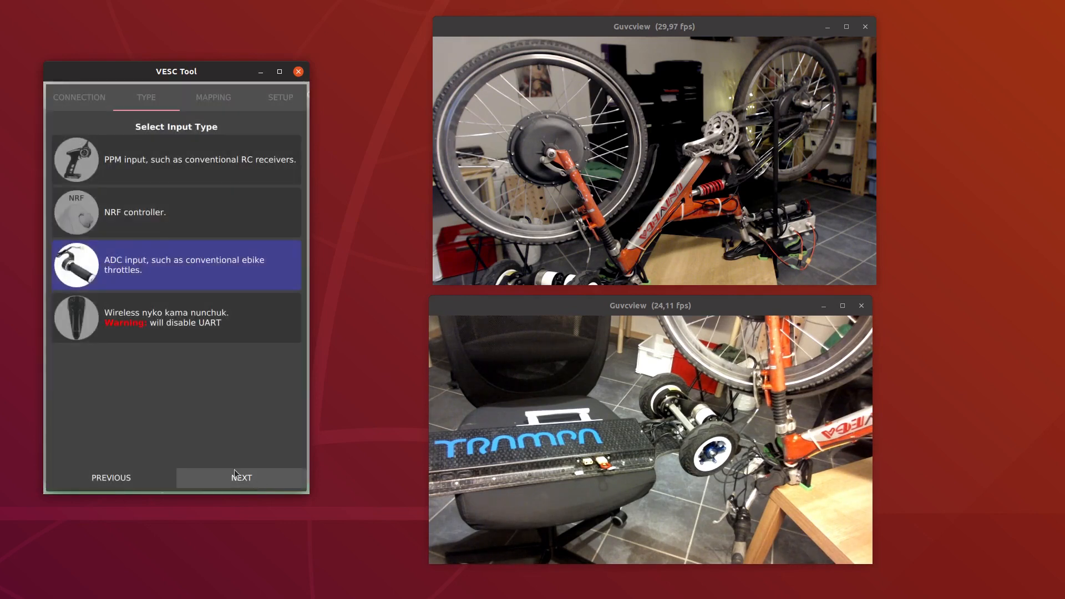
left_click(171, 217)
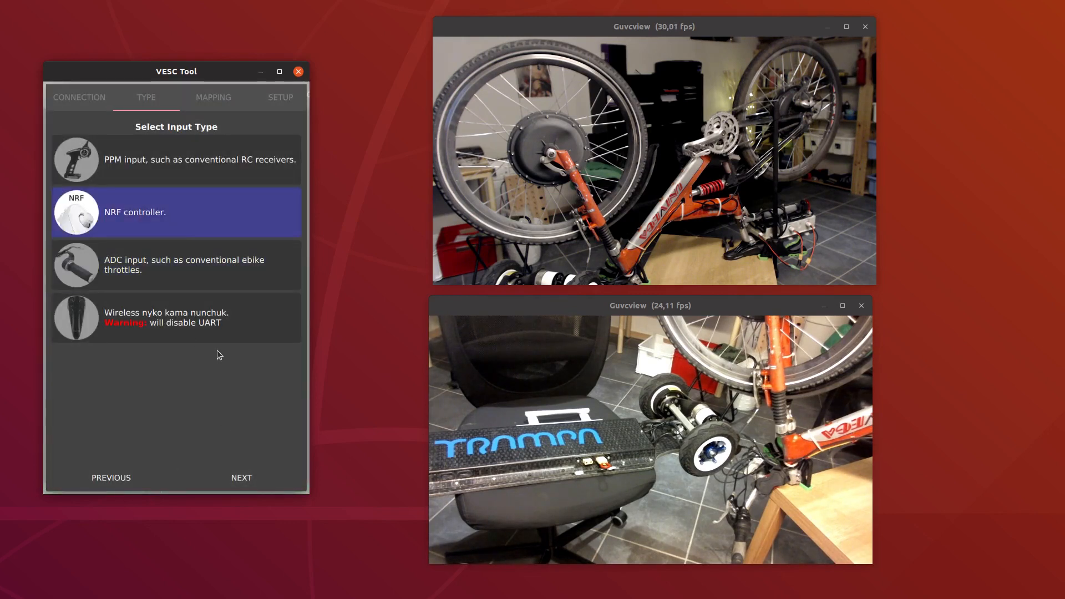
left_click(271, 478)
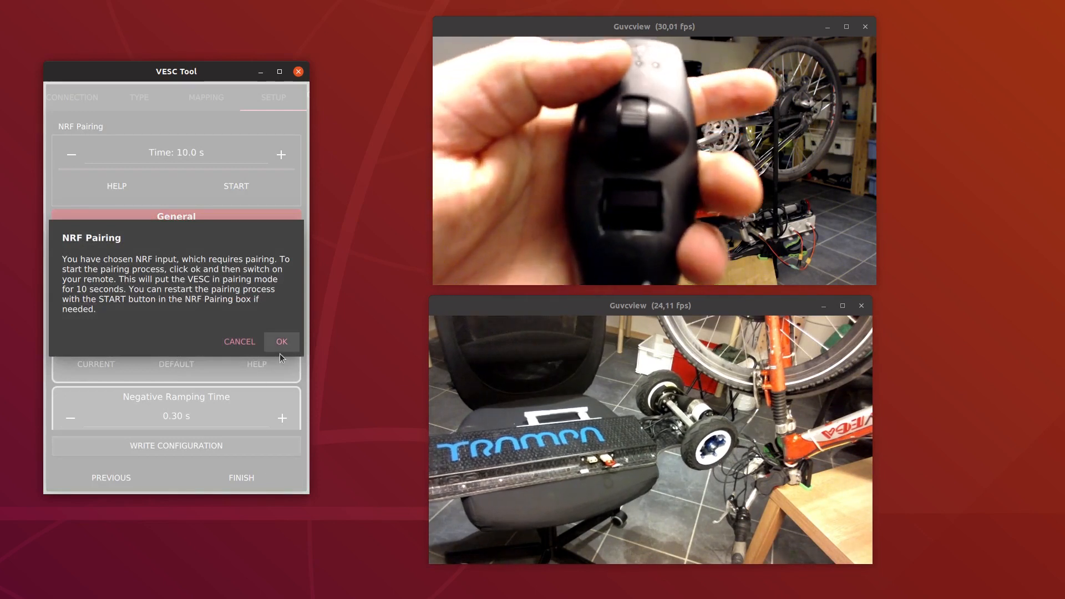
Pair the NRF remote with the longboard's VESC and finish the input wizard
left_click(280, 353)
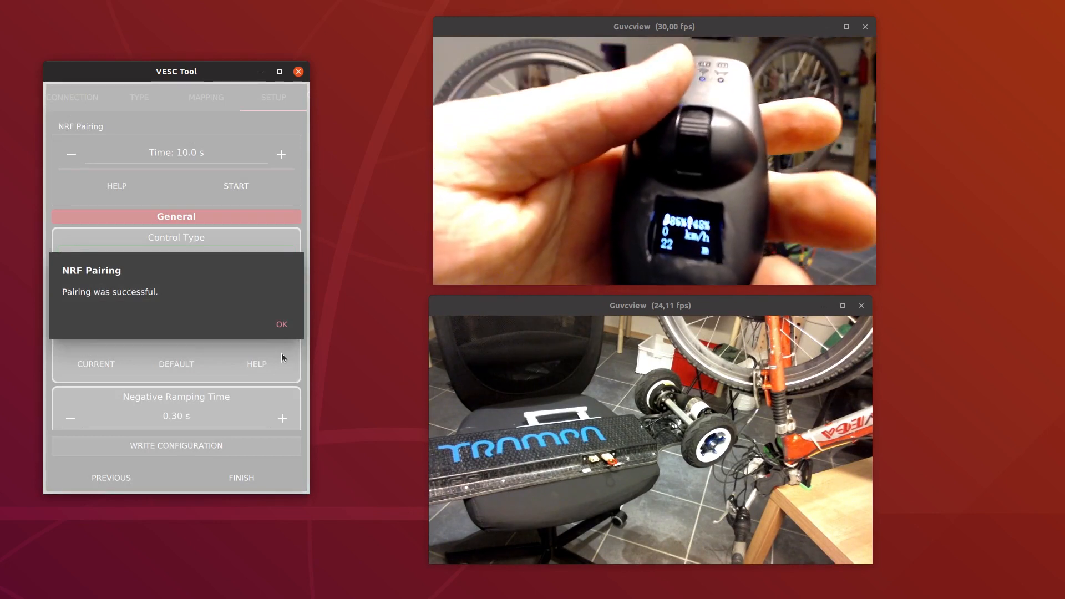
left_click(282, 326)
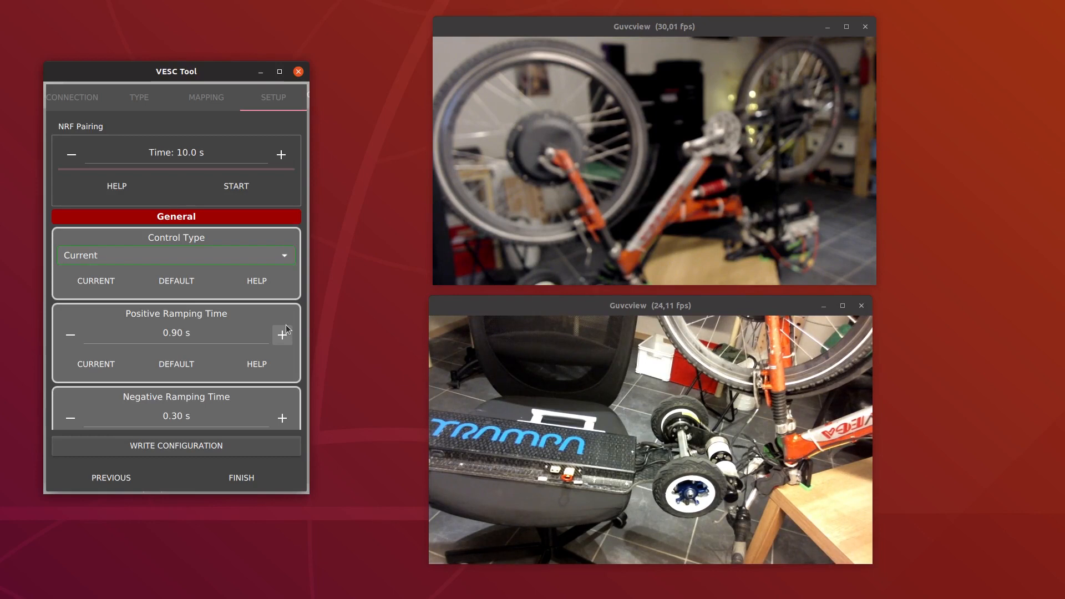
left_click(252, 474)
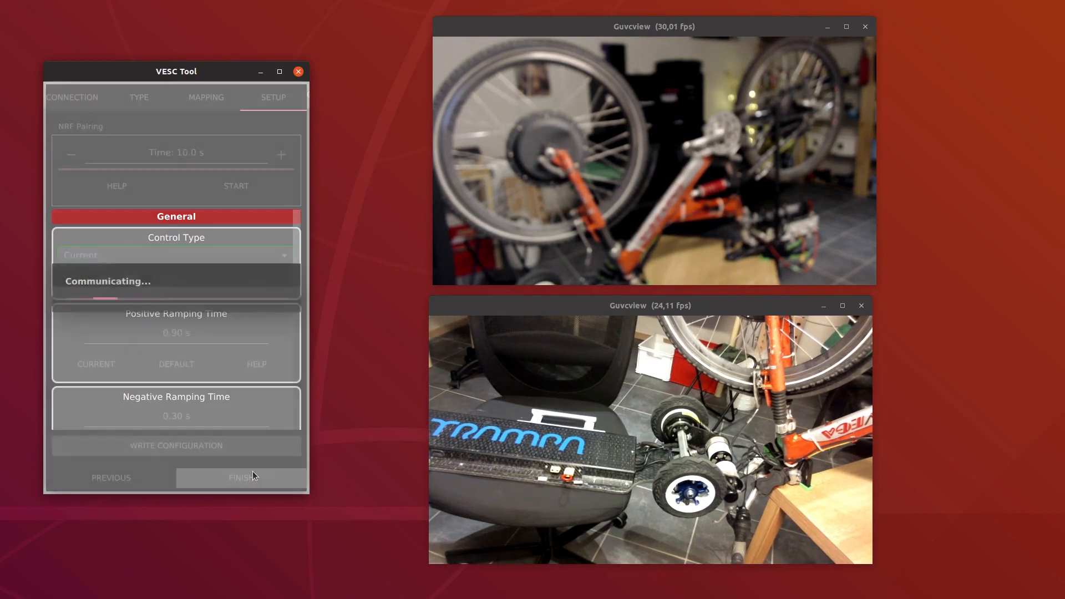
Check the longboard's real-time data and switch between the Unlimited and Slow profiles until reboot, ending on Unlimited
left_click(165, 94)
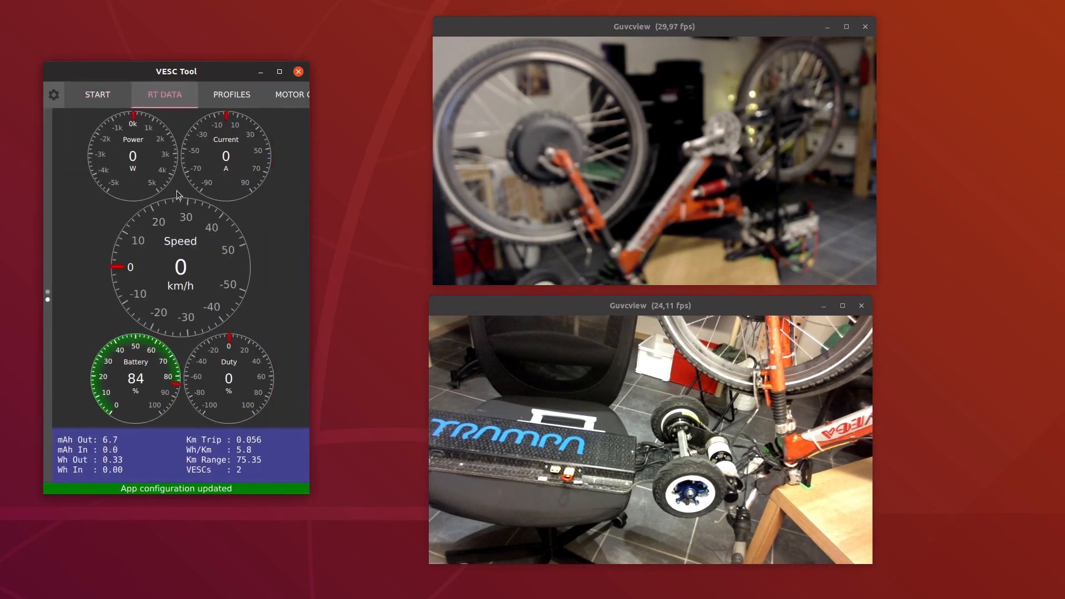
left_click(234, 95)
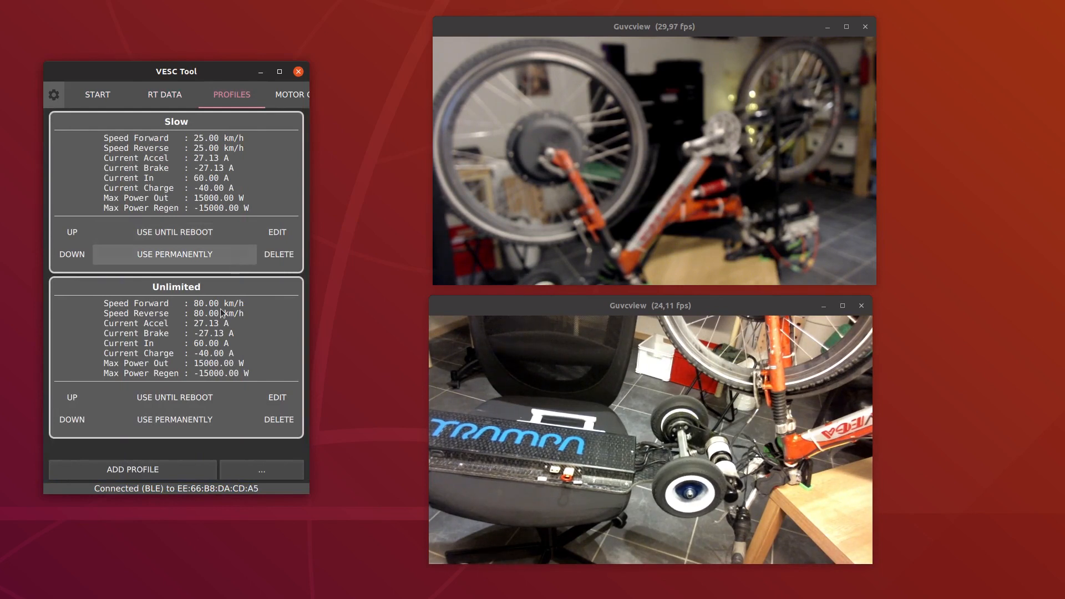
left_click(181, 398)
left_click(173, 237)
left_click(192, 392)
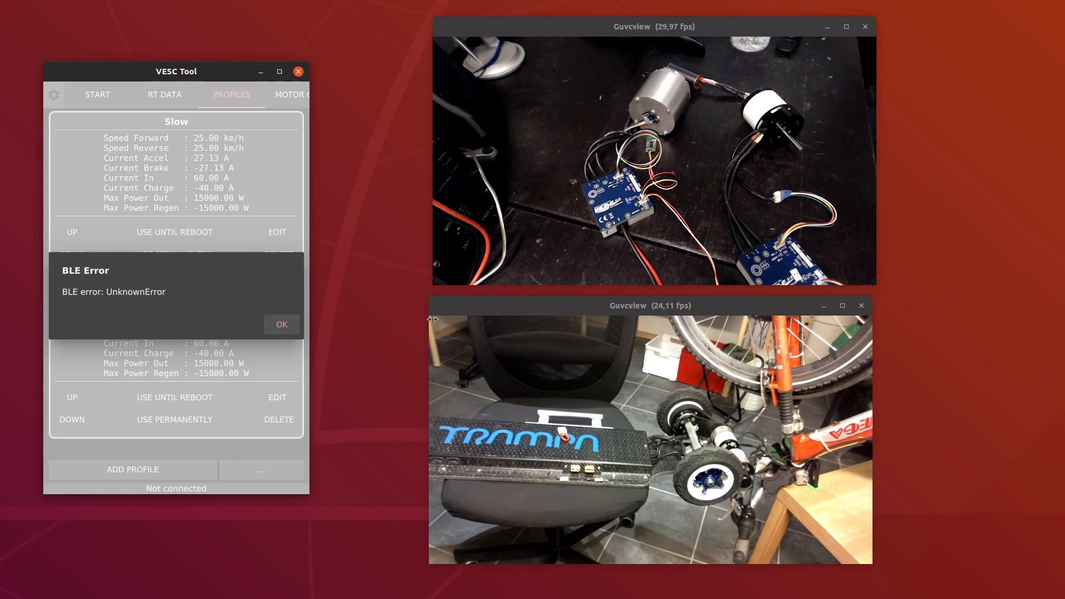
Move the longboard camera view out of sight, place the bench motor view beside VESC Tool, and dismiss the BLE error
left_click_drag(550, 310, 460, 0)
left_click_drag(646, 27, 625, 189)
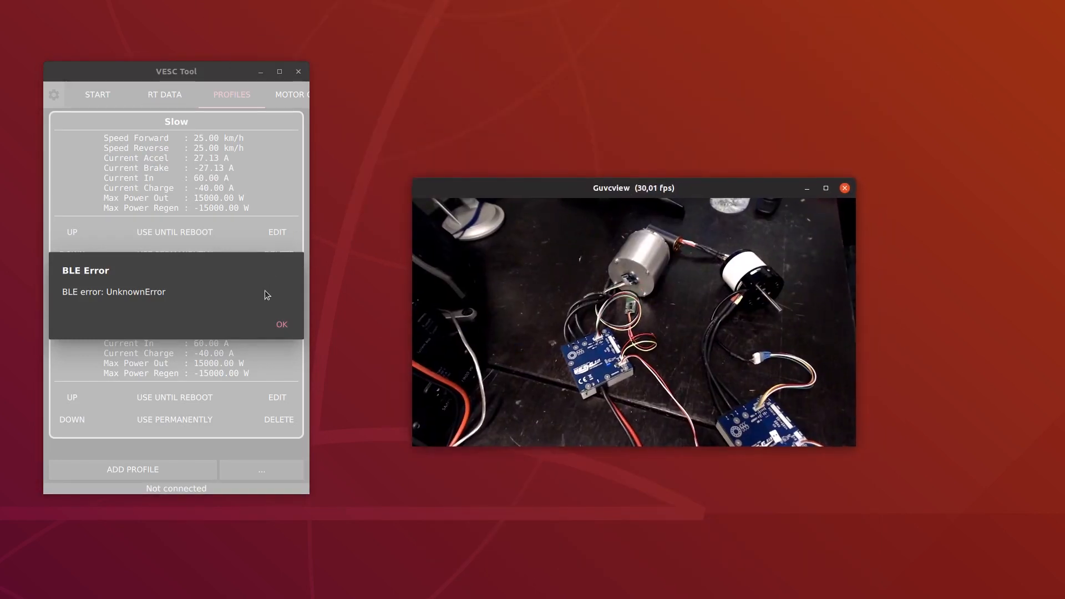
left_click(282, 324)
Scan for BLE devices and connect to VESC SIX PLUS
left_click_drag(184, 211, 212, 206)
left_click(120, 238)
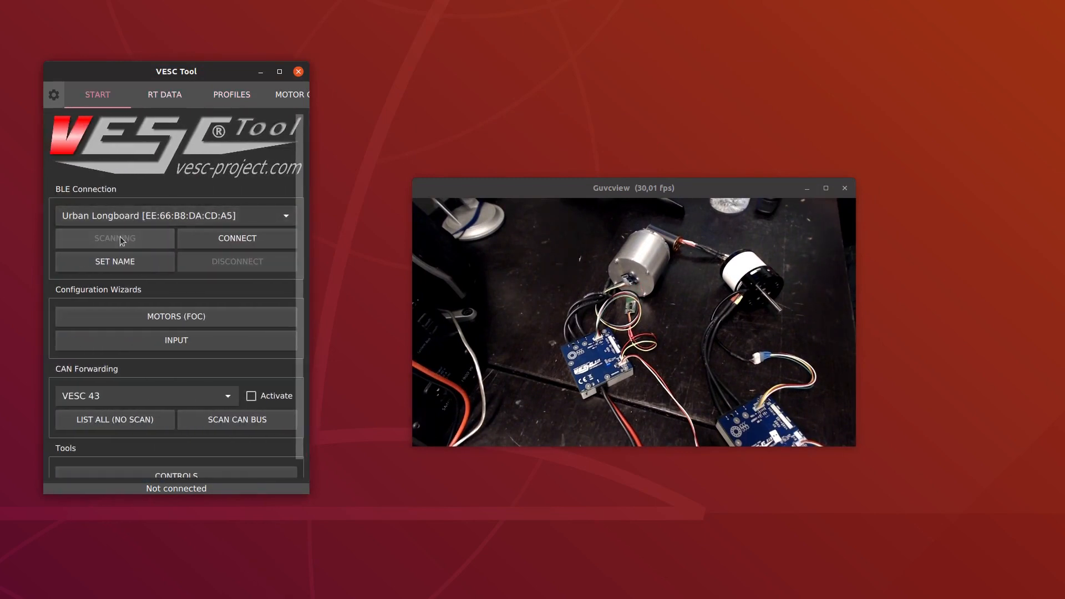
left_click(131, 214)
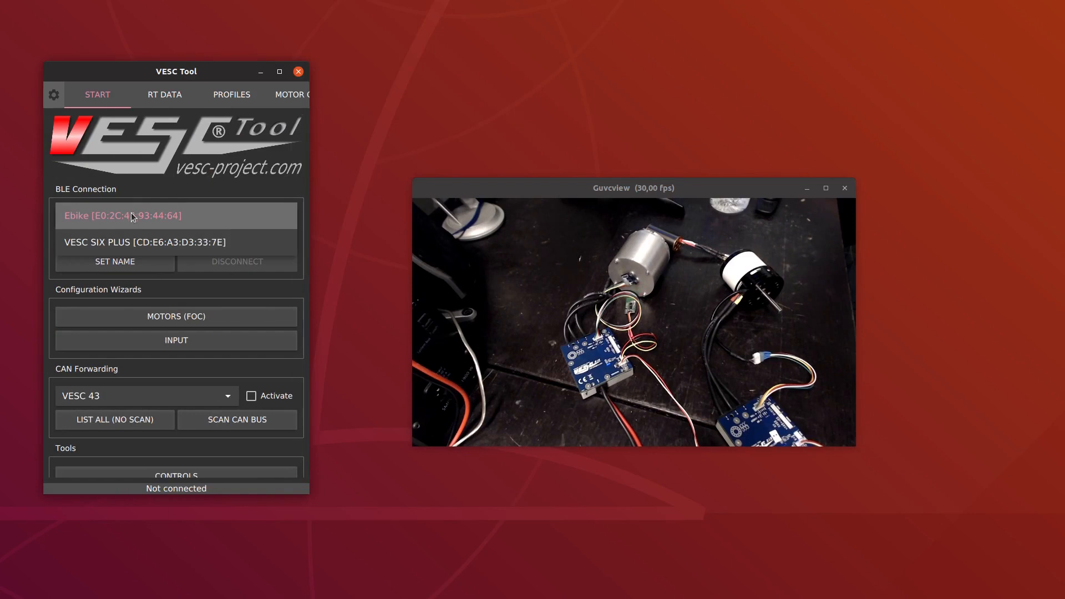
left_click(136, 236)
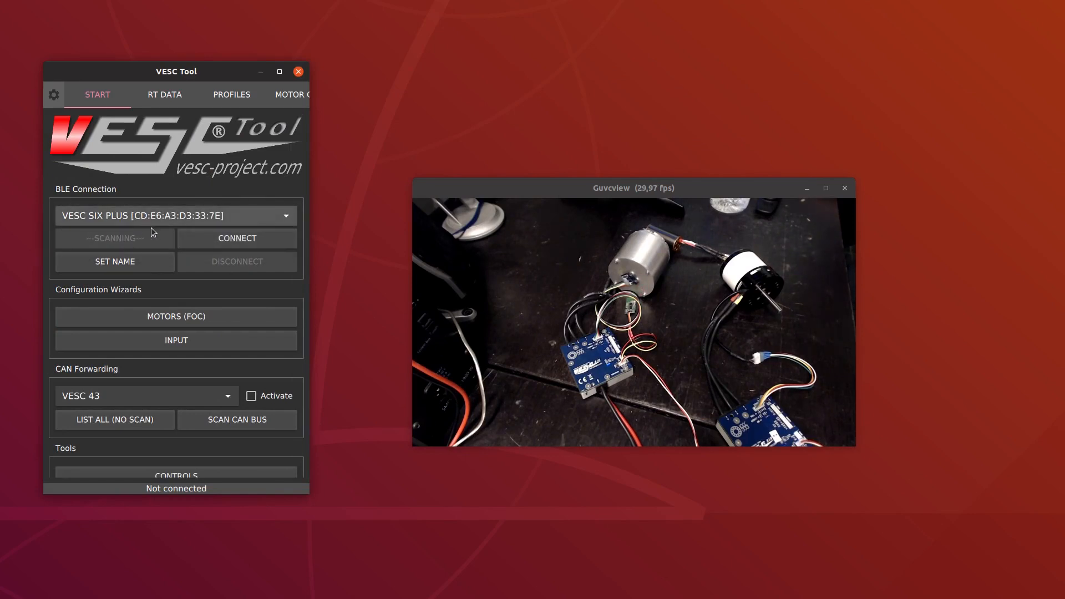
left_click(203, 245)
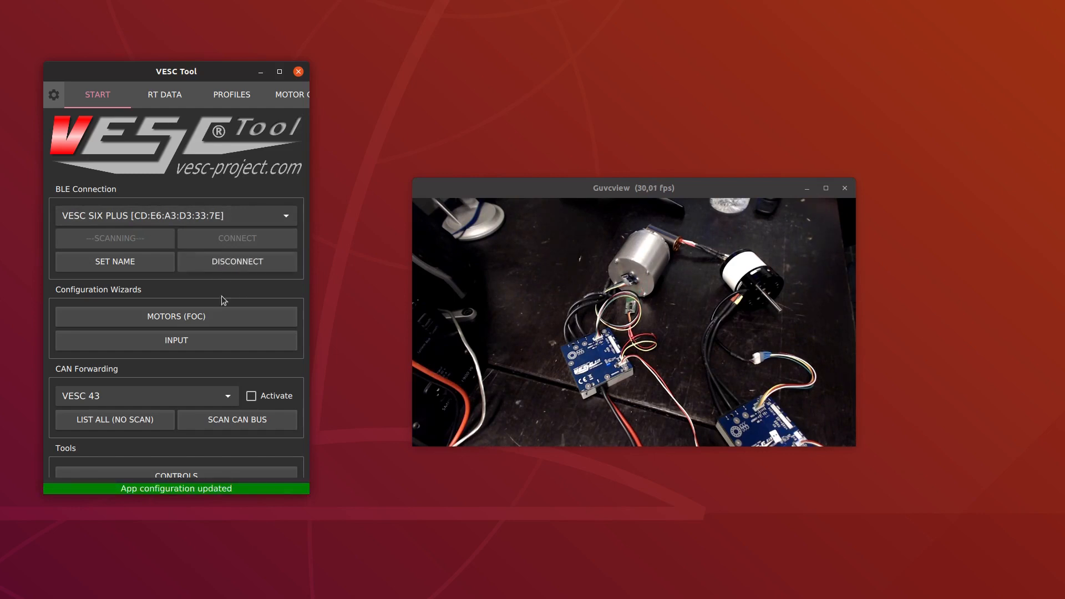
Start the input wizard for the directly connected VESC with ID 72 and keep the NRF controller input type
left_click(191, 340)
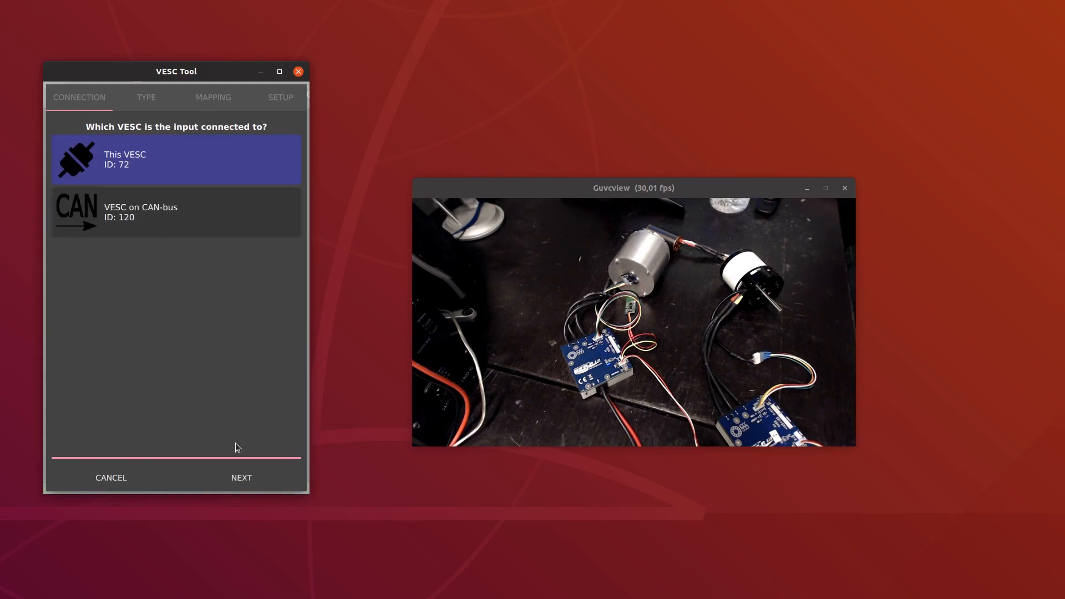
left_click(256, 478)
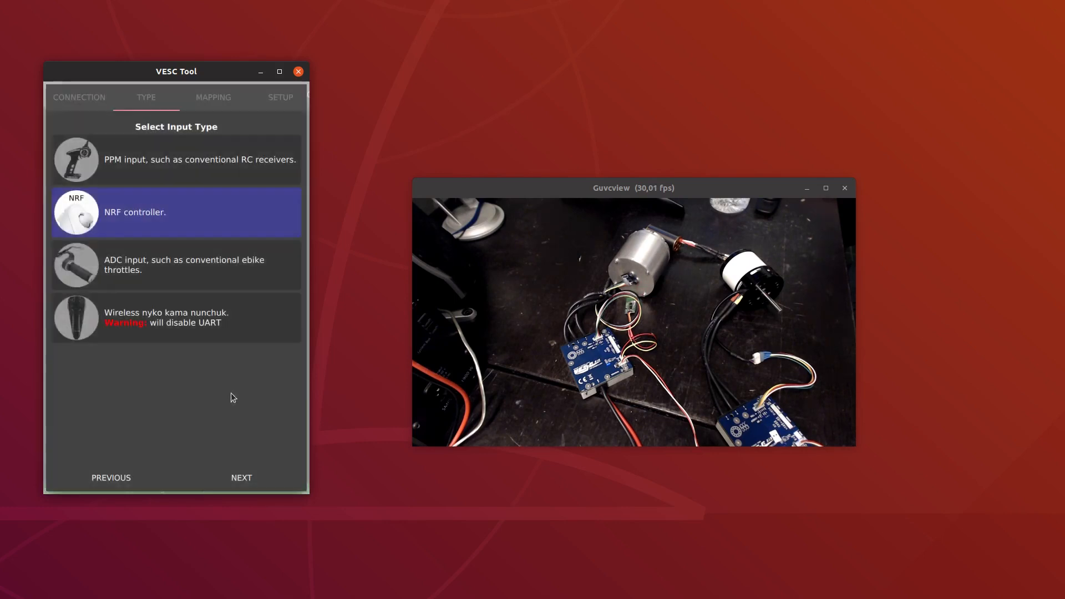
left_click(266, 482)
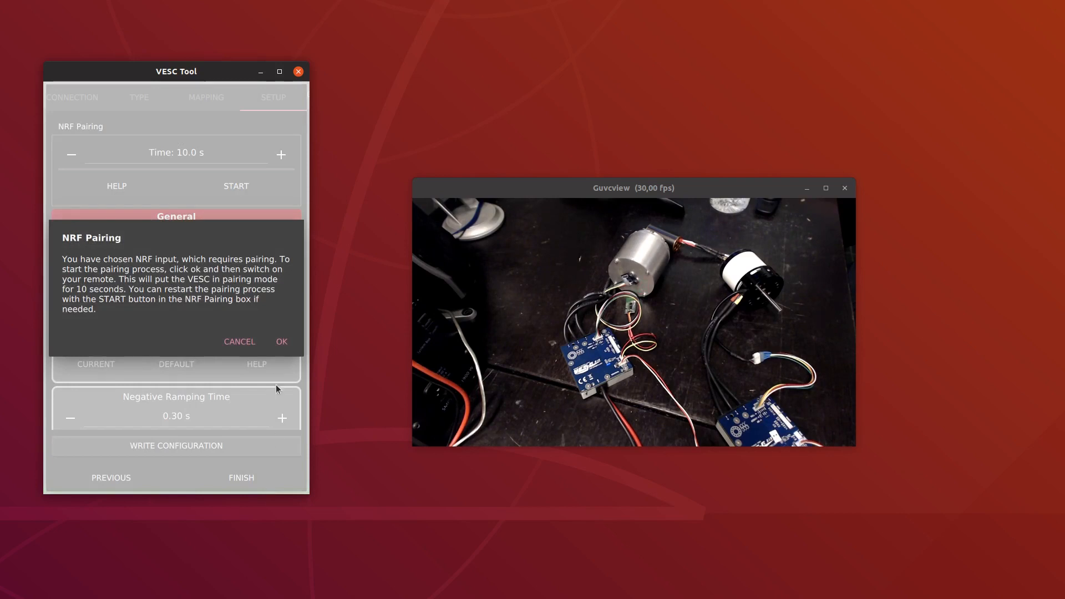
Pair the NRF remote with the bench VESC, finish the input wizard and show the real-time data
left_click(282, 342)
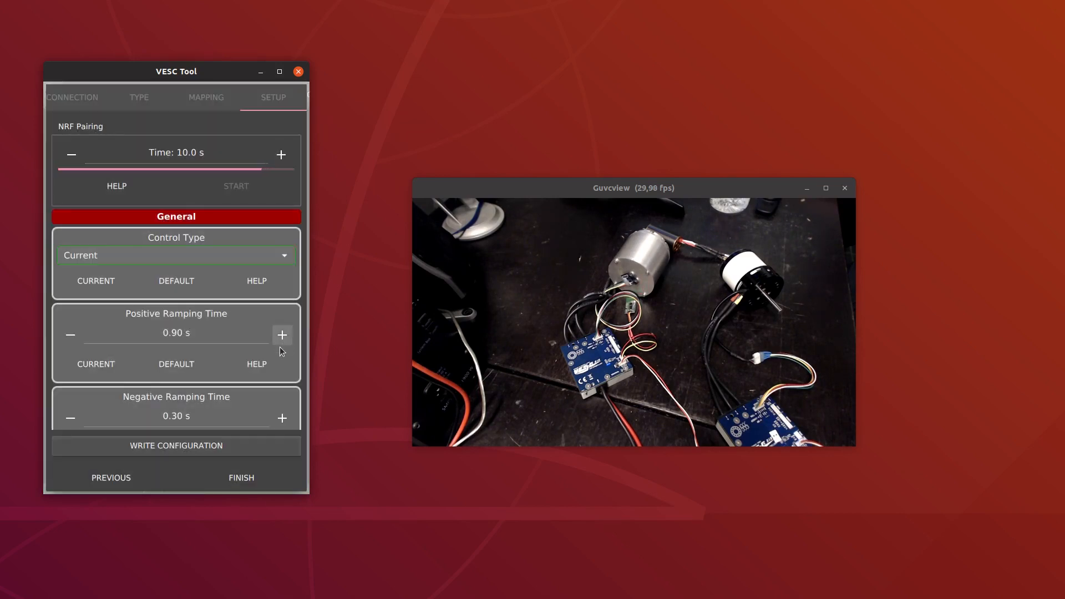
left_click(283, 325)
left_click(254, 476)
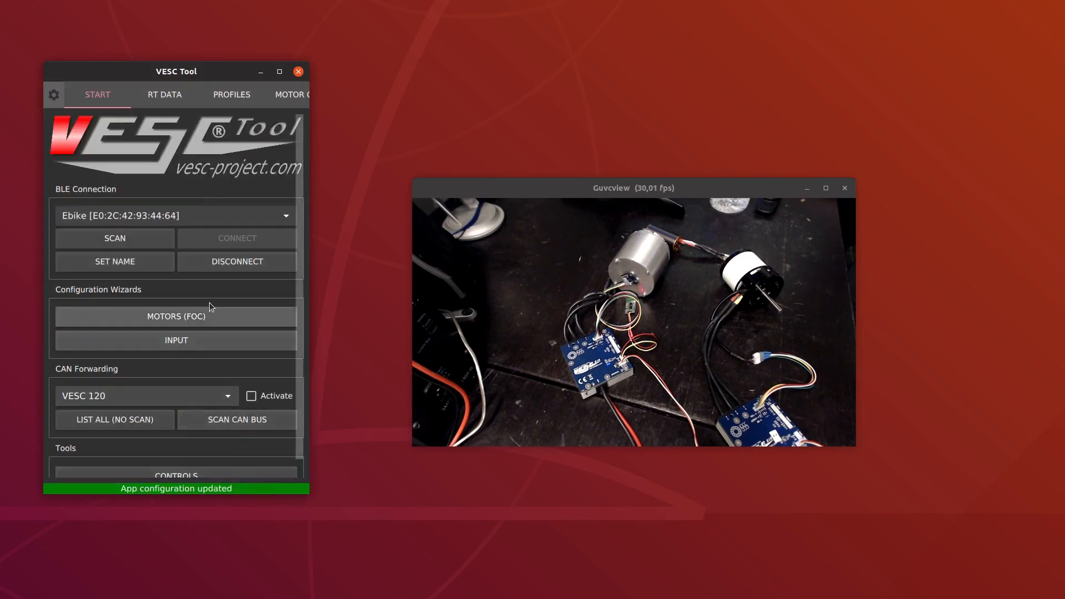
left_click_drag(210, 304, 116, 312)
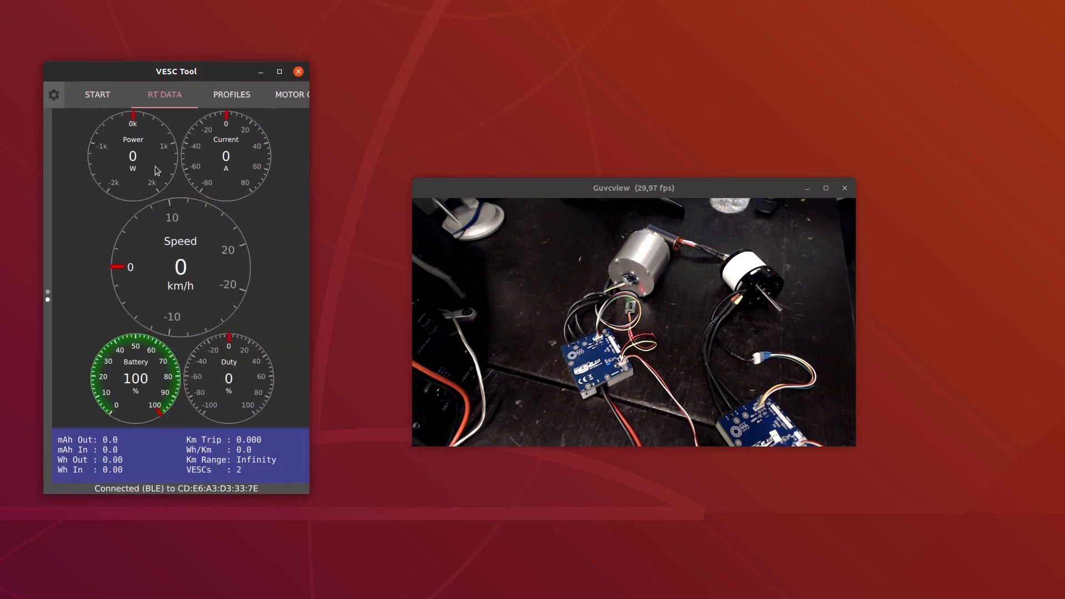